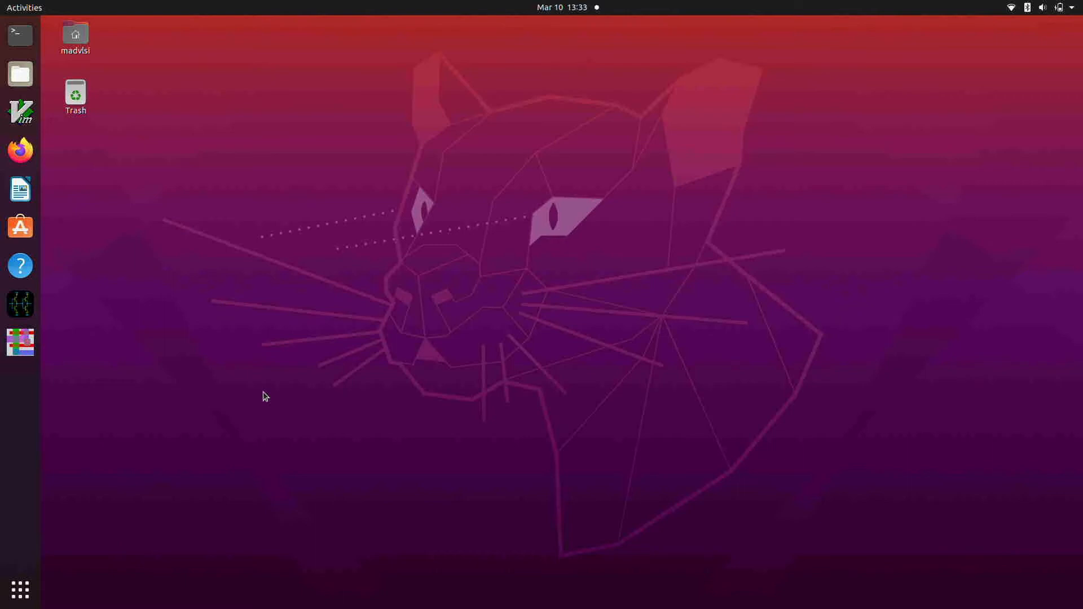
Open a terminal, change to the Documents/cmdiffamp directory and list its files.
{"action": "left_click", "coordinate": [20, 35]}
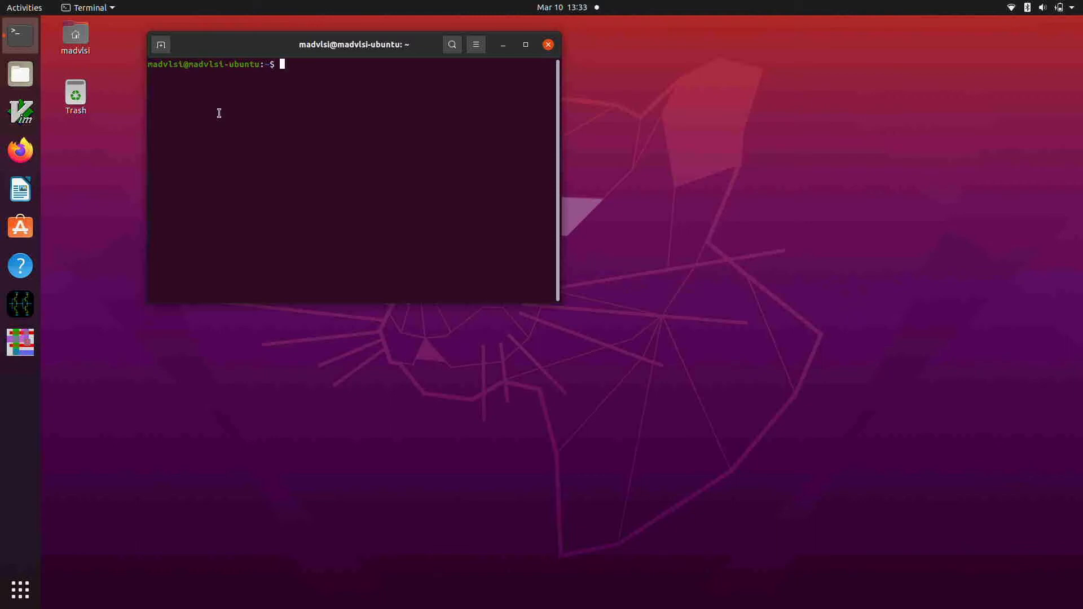
{"action": "type", "text": "cd Doc"}
{"action": "key", "text": "Tab"}
{"action": "type", "text": "cmdiff"}
{"action": "key", "text": "Tab"}
{"action": "key", "text": "Return"}
{"action": "type", "text": "ls"}
{"action": "key", "text": "Return"}
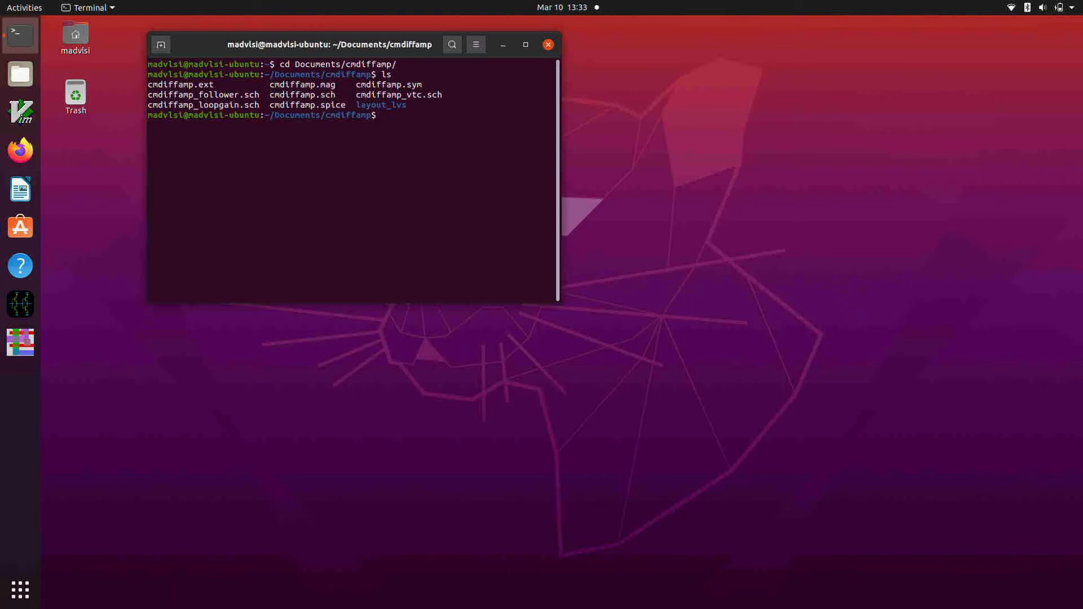
Launch Magic with the cmdiffamp layout and move its layout window up so the command console is visible.
{"action": "type", "text": "magic cmdiffamp"}
{"action": "key", "text": "Return"}
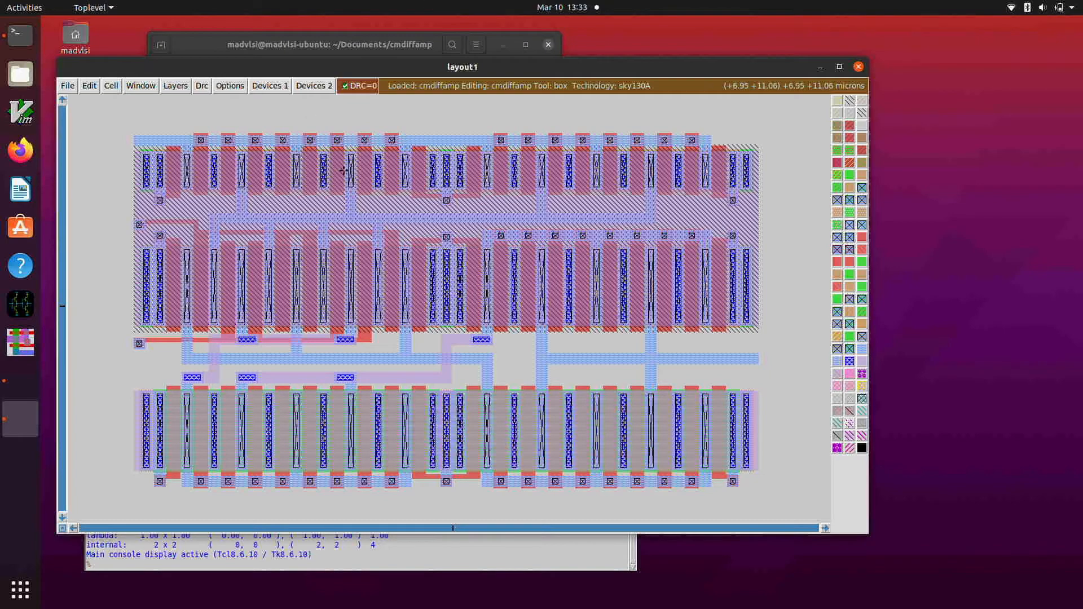
{"action": "left_click_drag", "start_coordinate": [388, 67], "coordinate": [373, 26]}
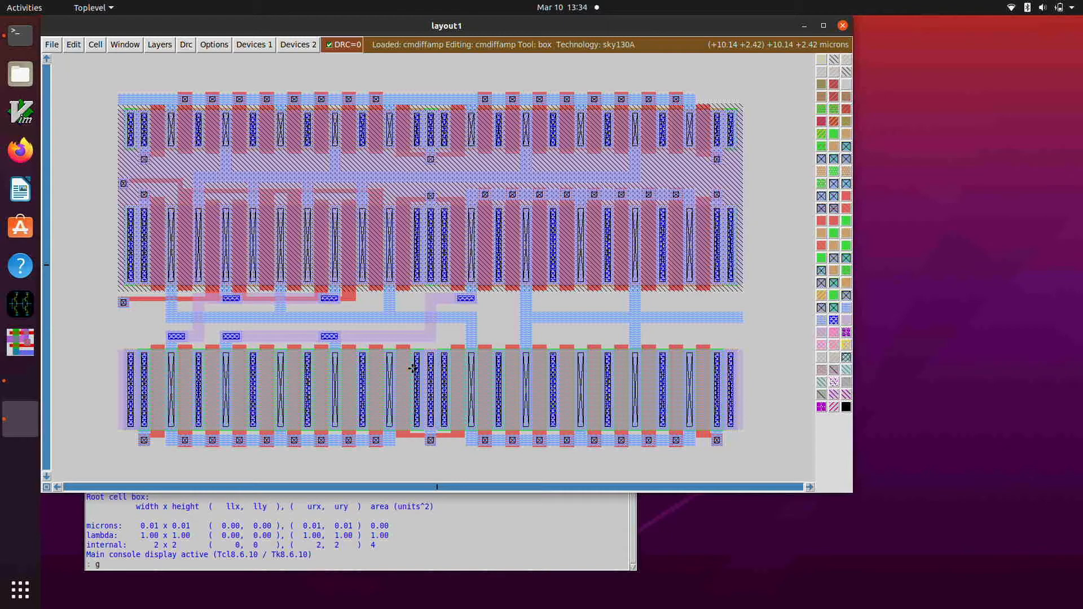
Set the layout grid to 0.05um by 0.05um, and toggle the grid display.
{"action": "type", "text": "0.05um 0.05um"}
{"action": "key", "text": "Return"}
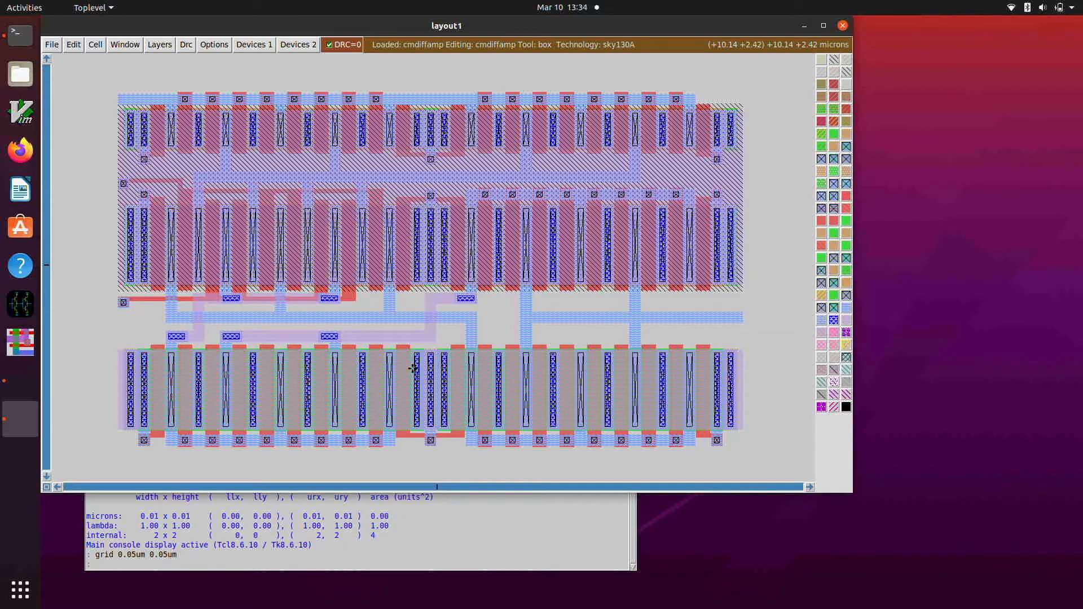
{"action": "type", "text": "grid"}
{"action": "key", "text": "Return"}
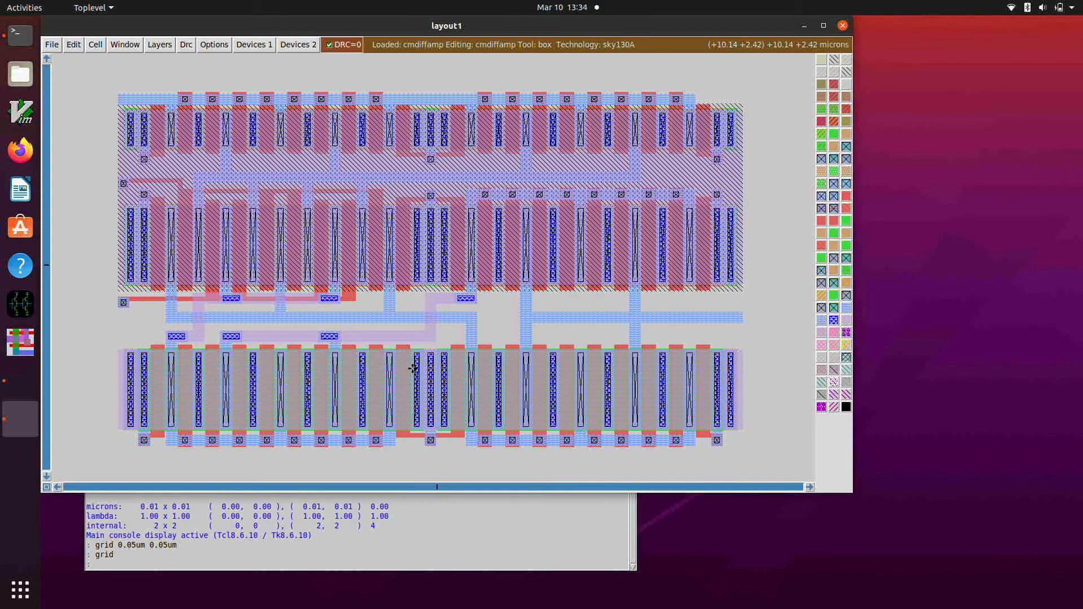
Set cursor snapping to the user grid and the DRC style to drc(full).
{"action": "type", "text": "snap user"}
{"action": "key", "text": "Return"}
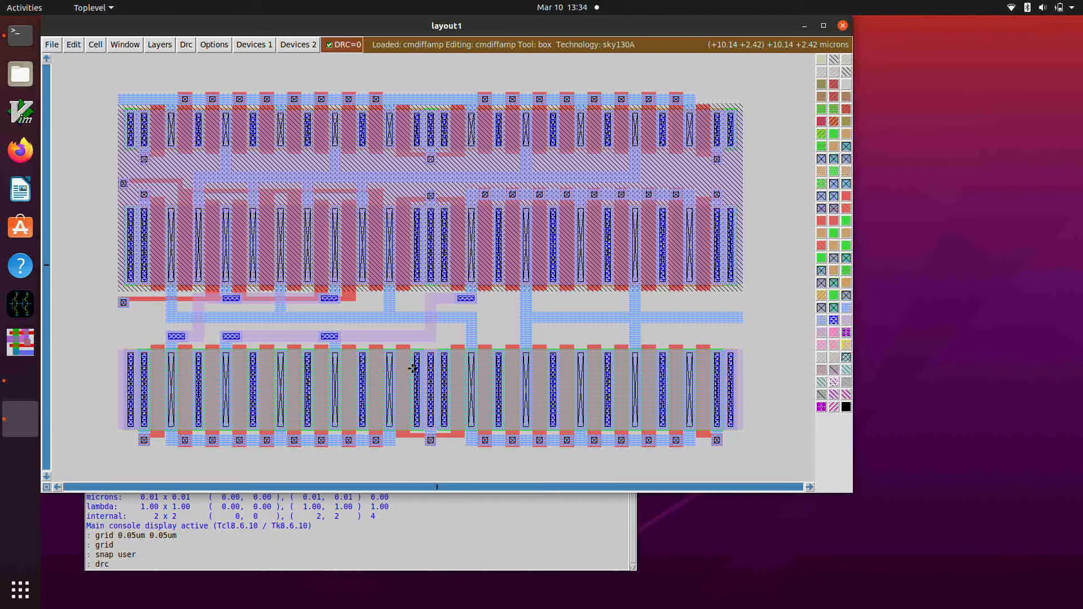
{"action": "type", "text": "drc style drc(full)"}
{"action": "key", "text": "Return"}
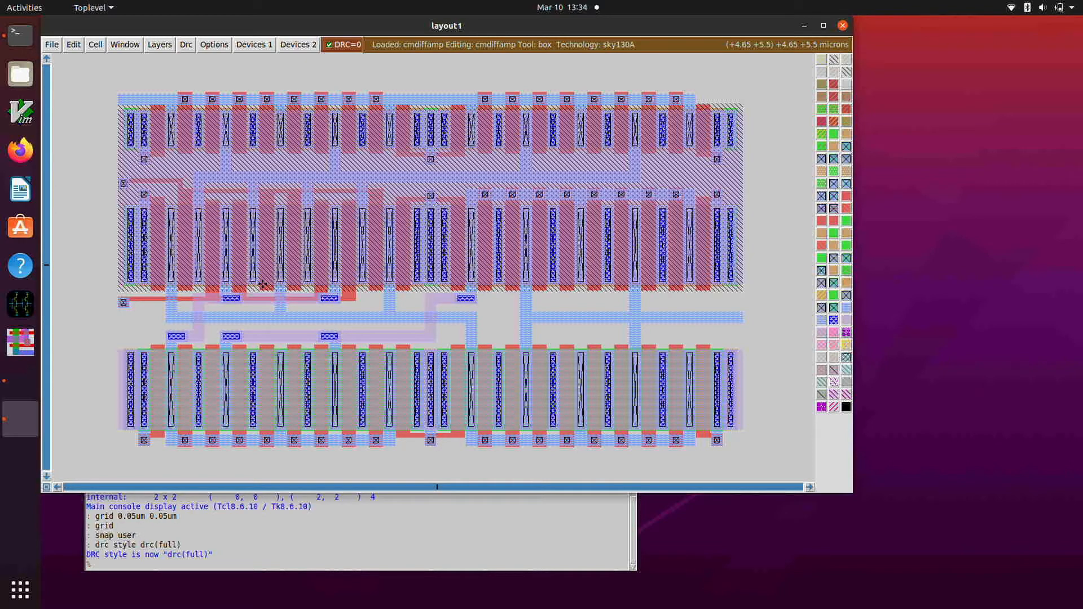
Box the V1 label at the layout's left edge and make it port 1.
{"action": "left_click", "coordinate": [111, 194]}
{"action": "right_click", "coordinate": [131, 171]}
{"action": "key", "text": "z"}
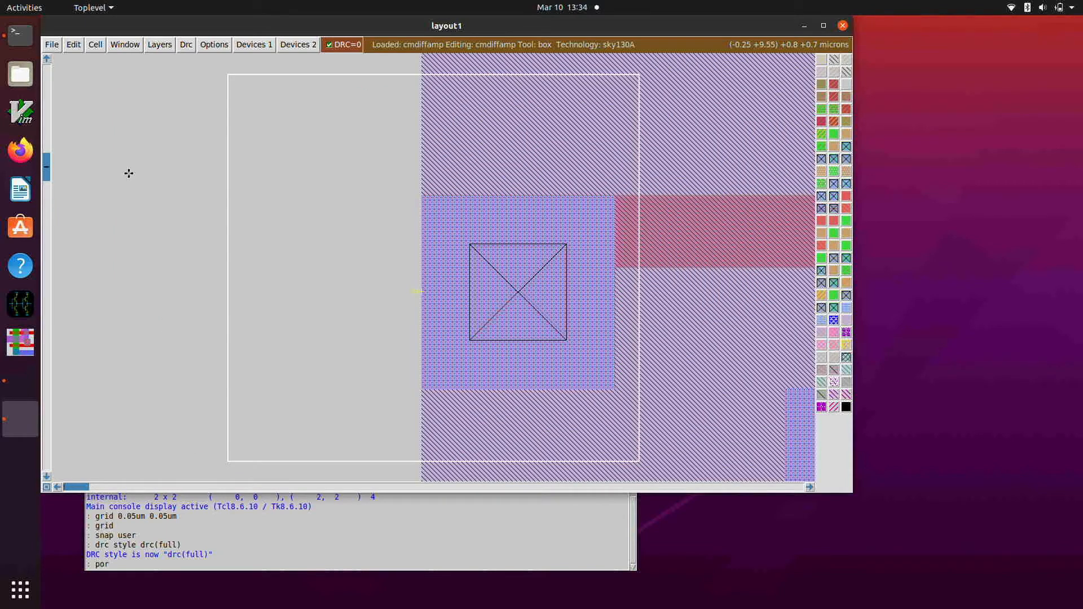
{"action": "type", "text": "t make 1"}
{"action": "key", "text": "Return"}
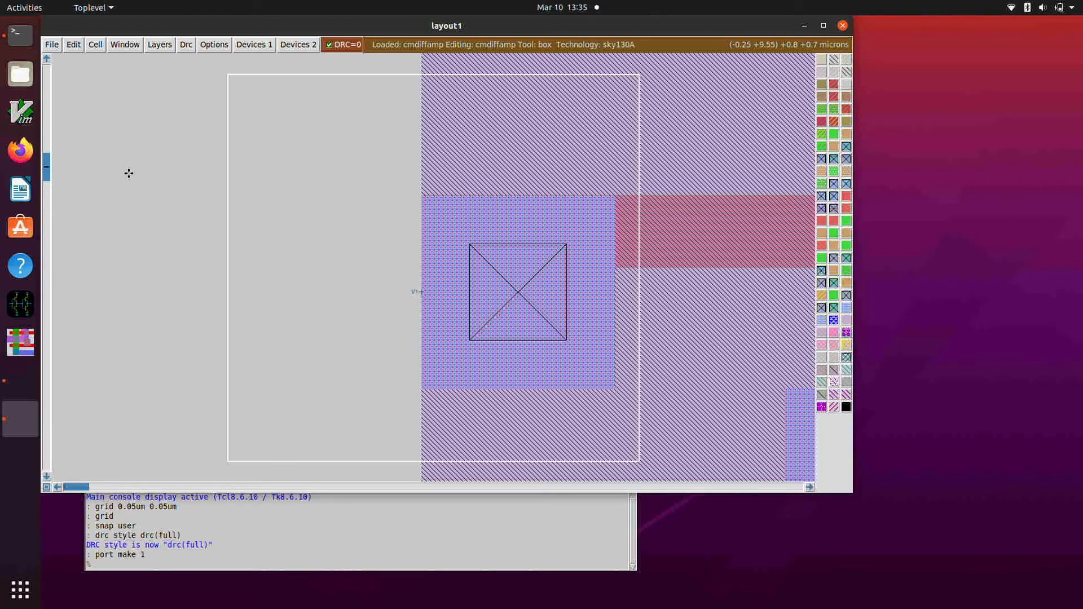
Place the box around the V2 contact below the n-well's lower left corner and make it port 2.
{"action": "key", "text": "shift+z"}
{"action": "key", "text": "shift+z"}
{"action": "key", "text": "shift+z"}
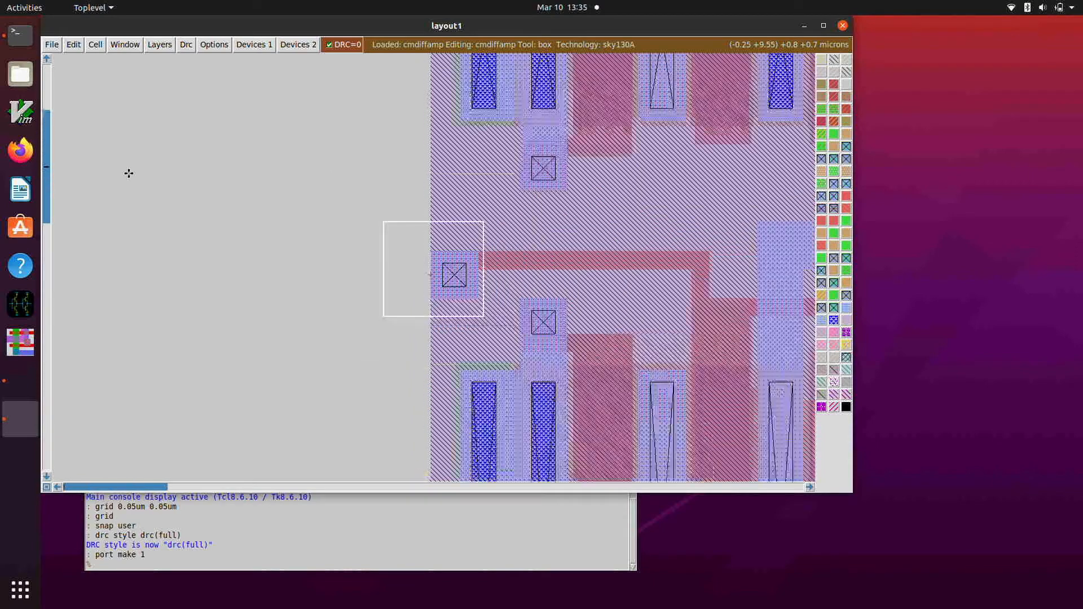
{"action": "scroll", "coordinate": [128, 173], "scroll_direction": "down", "scroll_amount": 7}
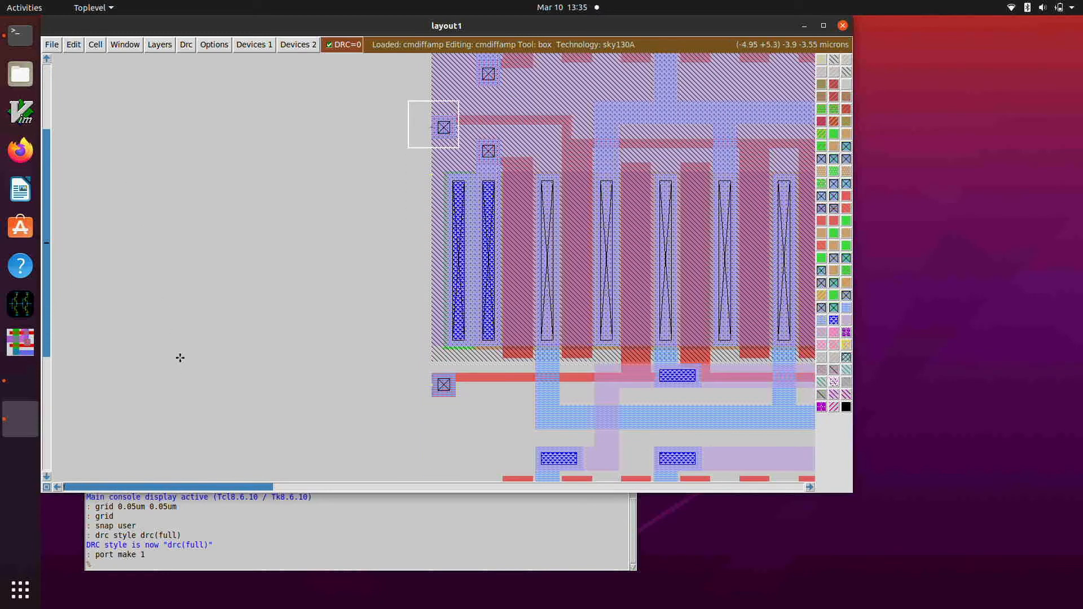
{"action": "left_click", "coordinate": [409, 406]}
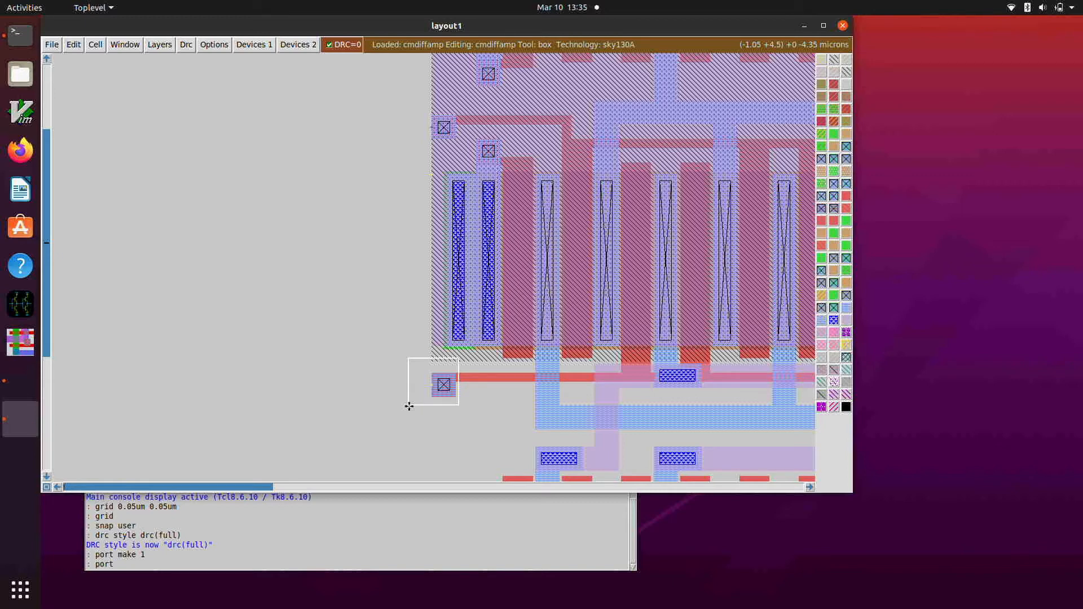
{"action": "type", "text": "make 2"}
{"action": "key", "text": "Return"}
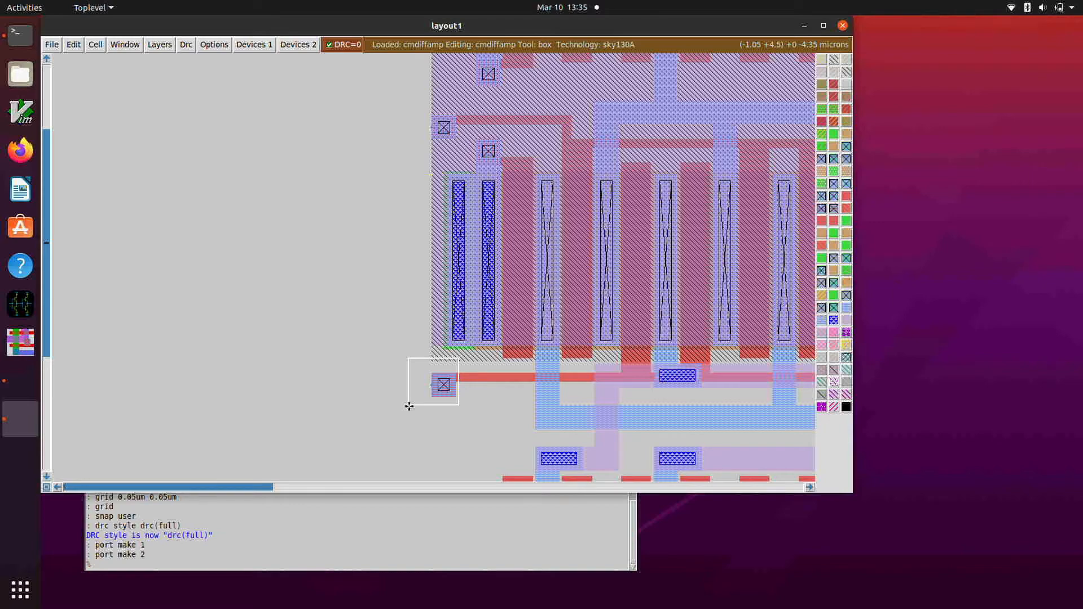
{"action": "key", "text": "ctrl+z"}
Place the box around the Vout label at the right end of the output metal wire and make it port 3.
{"action": "key", "text": "shift+z"}
{"action": "key", "text": "shift+z"}
{"action": "key", "text": "shift+z"}
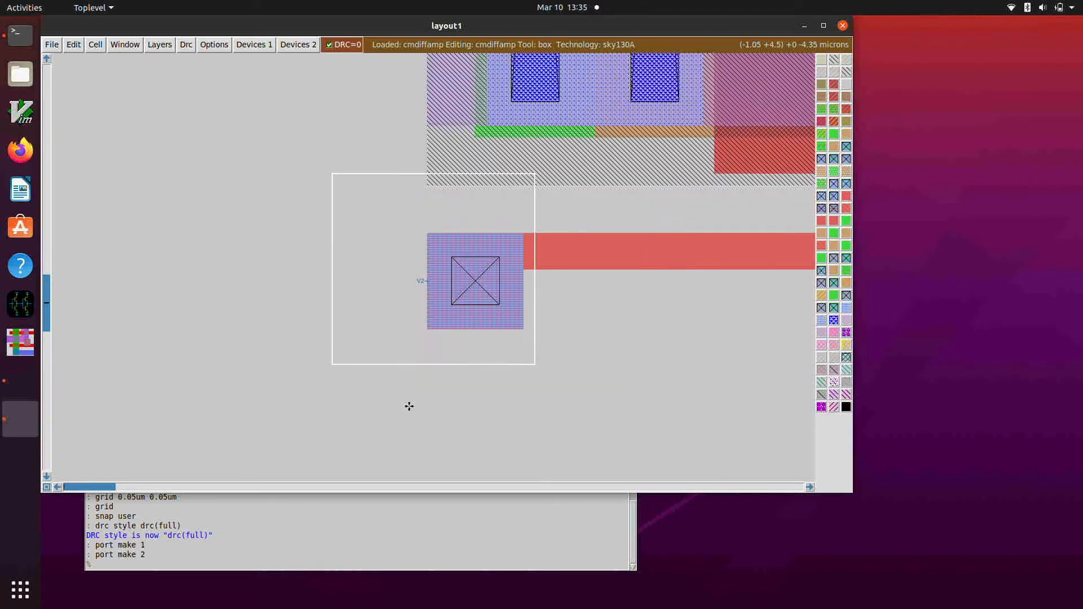
{"action": "key", "text": "shift+z"}
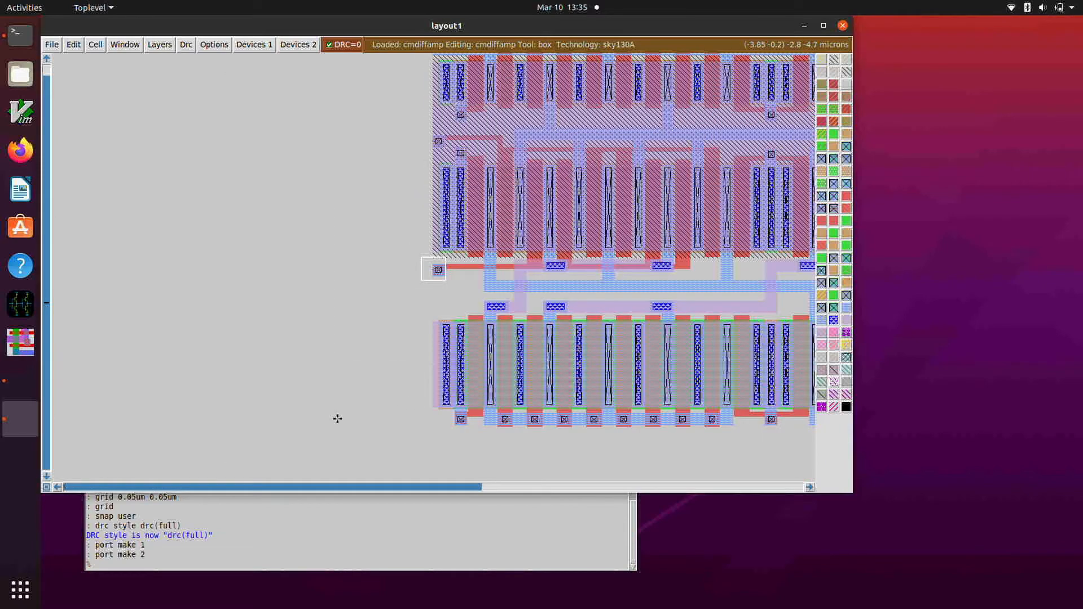
{"action": "key", "text": "Right"}
{"action": "key", "text": "Right"}
{"action": "key", "text": "Right"}
{"action": "key", "text": "Right"}
{"action": "key", "text": "Right"}
{"action": "key", "text": "Right"}
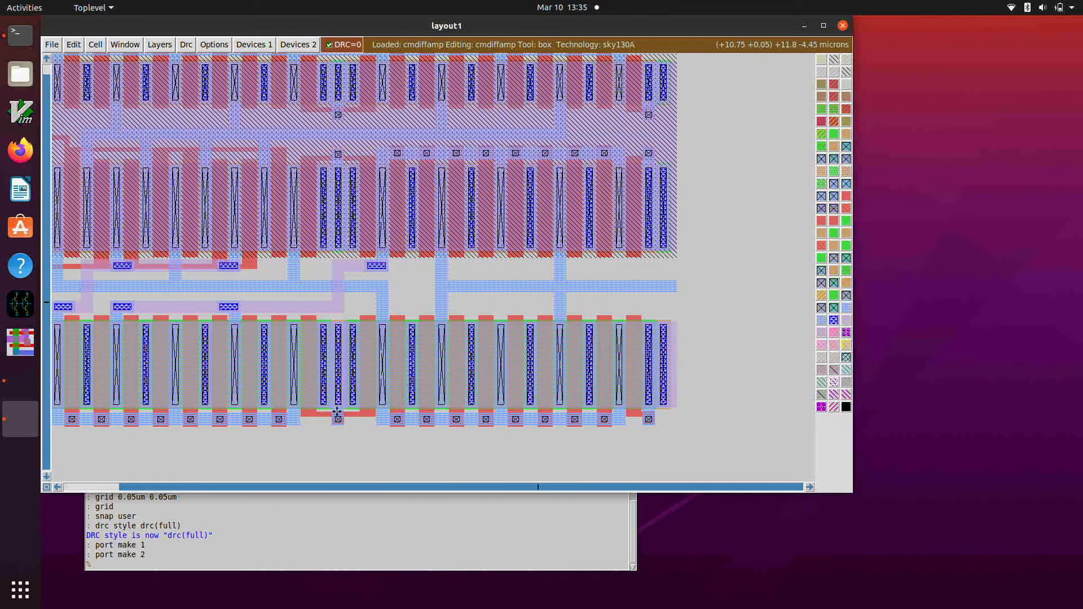
{"action": "left_click", "coordinate": [665, 296]}
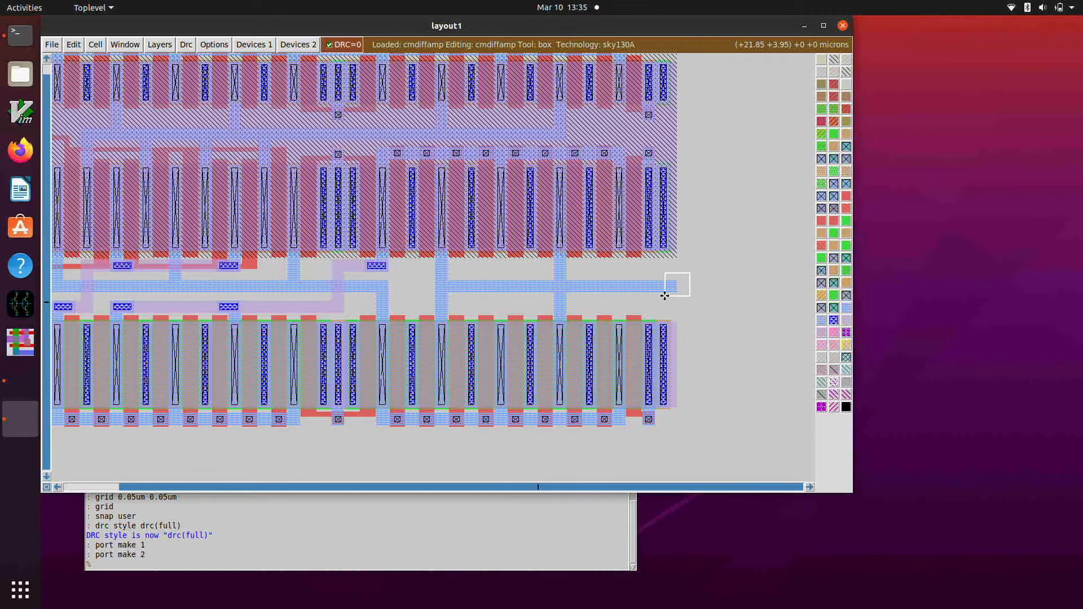
{"action": "type", "text": "z"}
{"action": "type", "text": "por"}
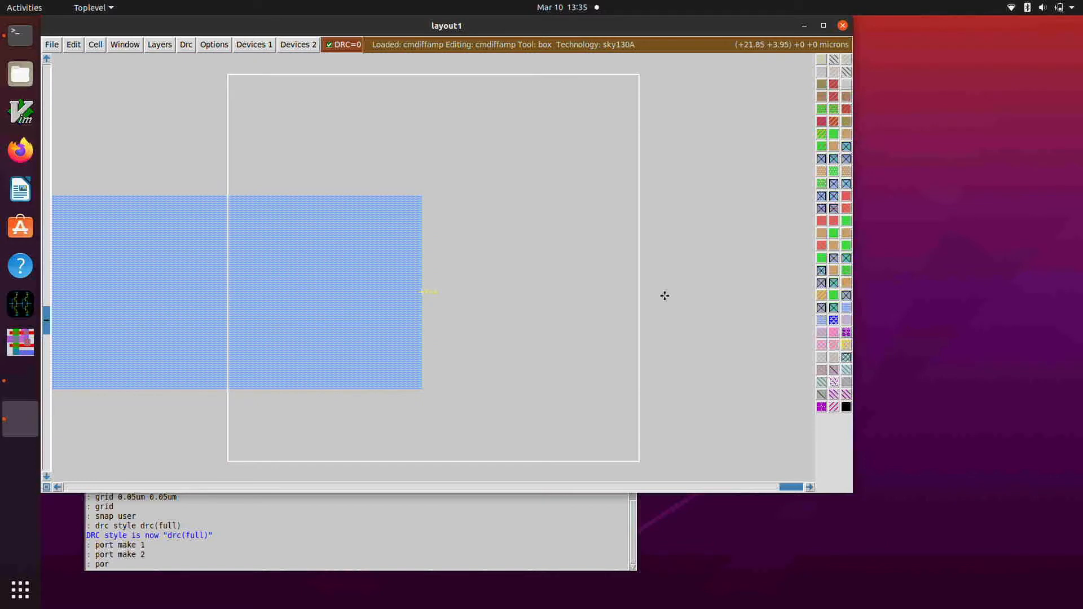
{"action": "type", "text": "t make 3"}
{"action": "key", "text": "Return"}
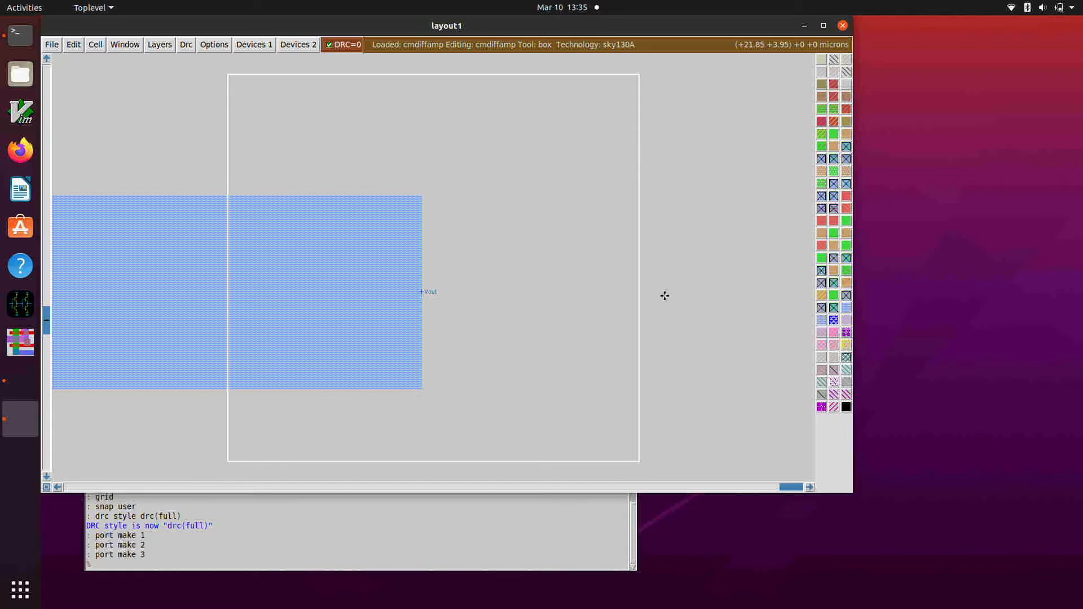
Place the box around the label at the left end of the uppermost metal rail and make it port 4.
{"action": "key", "text": "shift+z"}
{"action": "key", "text": "shift+z"}
{"action": "key", "text": "shift+z"}
{"action": "key", "text": "shift+z"}
{"action": "key", "text": "shift+z"}
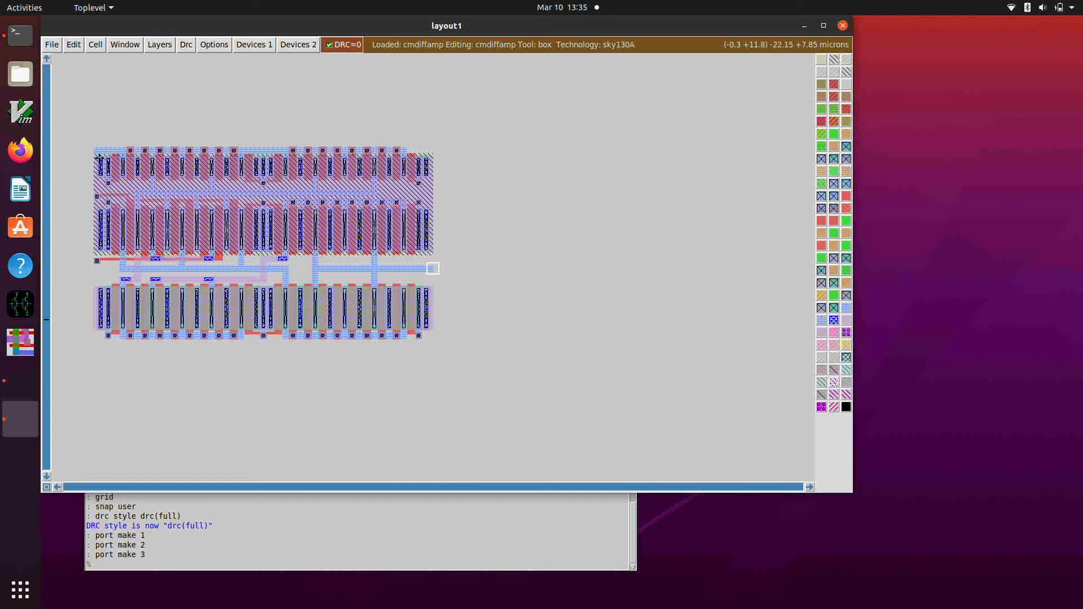
{"action": "left_click", "coordinate": [87, 157]}
{"action": "key", "text": "ctrl+z"}
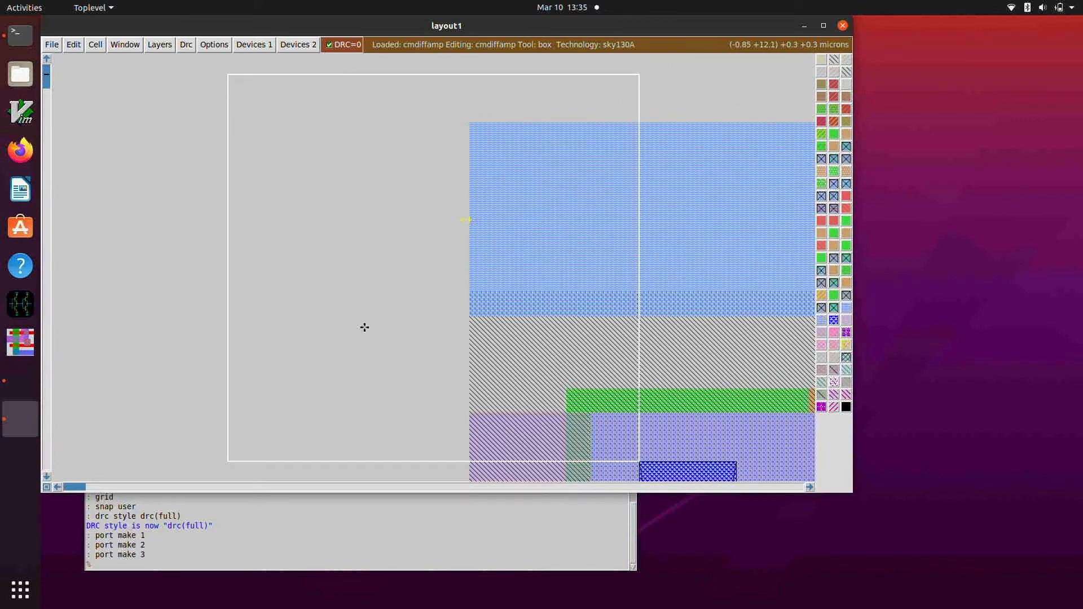
{"action": "left_click", "coordinate": [356, 353]}
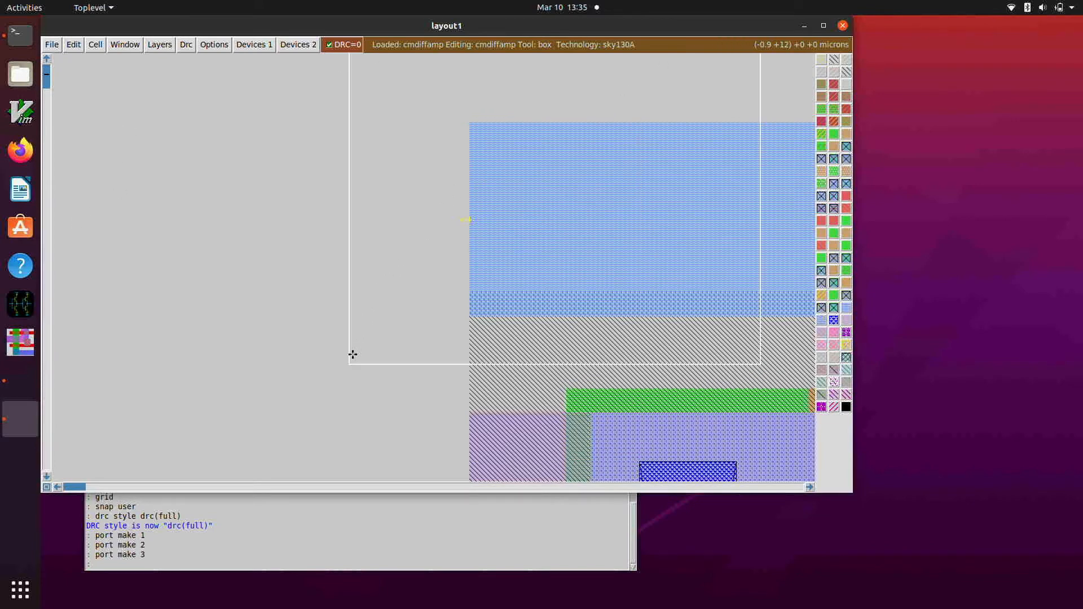
{"action": "type", "text": "ake 4"}
{"action": "key", "text": "Return"}
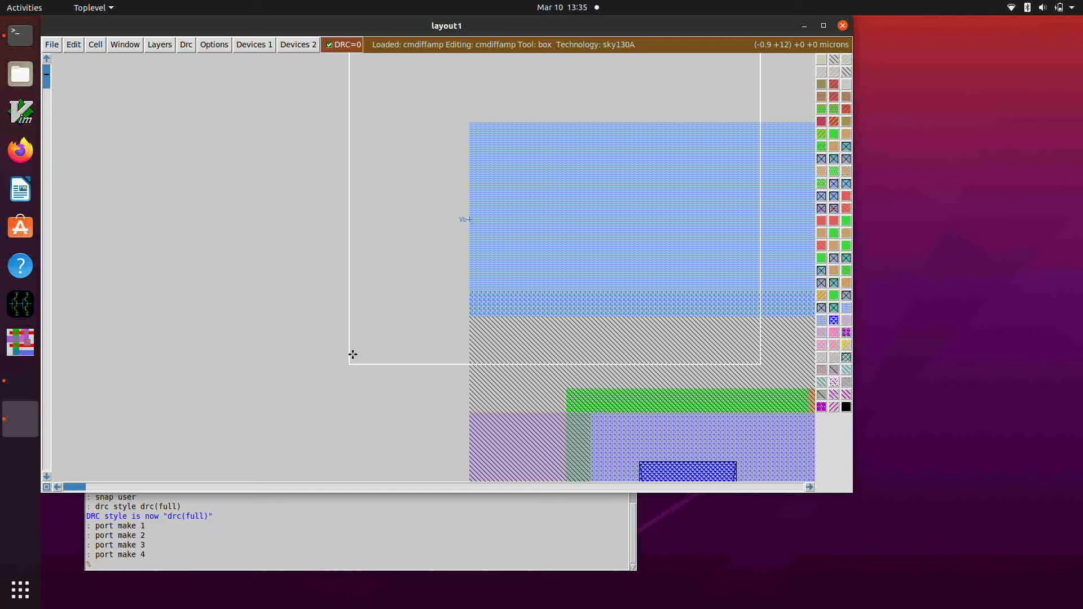
Box the VP label on the n-well's left edge and make it port 5.
{"action": "key", "text": "shift+z"}
{"action": "key", "text": "shift+z"}
{"action": "key", "text": "shift+z"}
{"action": "scroll", "coordinate": [352, 355], "scroll_direction": "down", "scroll_amount": 7}
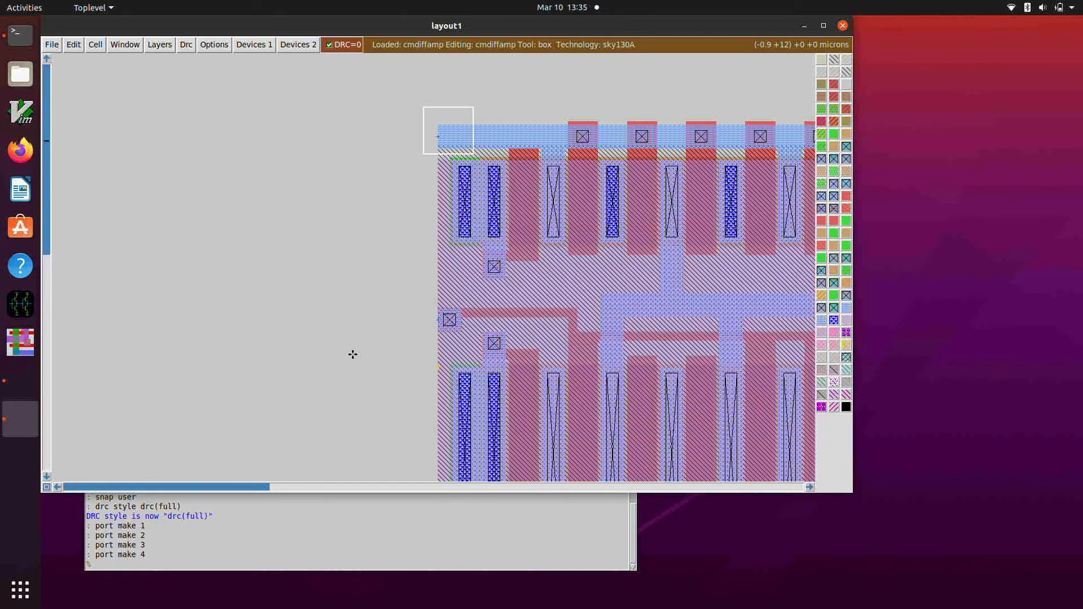
{"action": "left_click", "coordinate": [416, 379]}
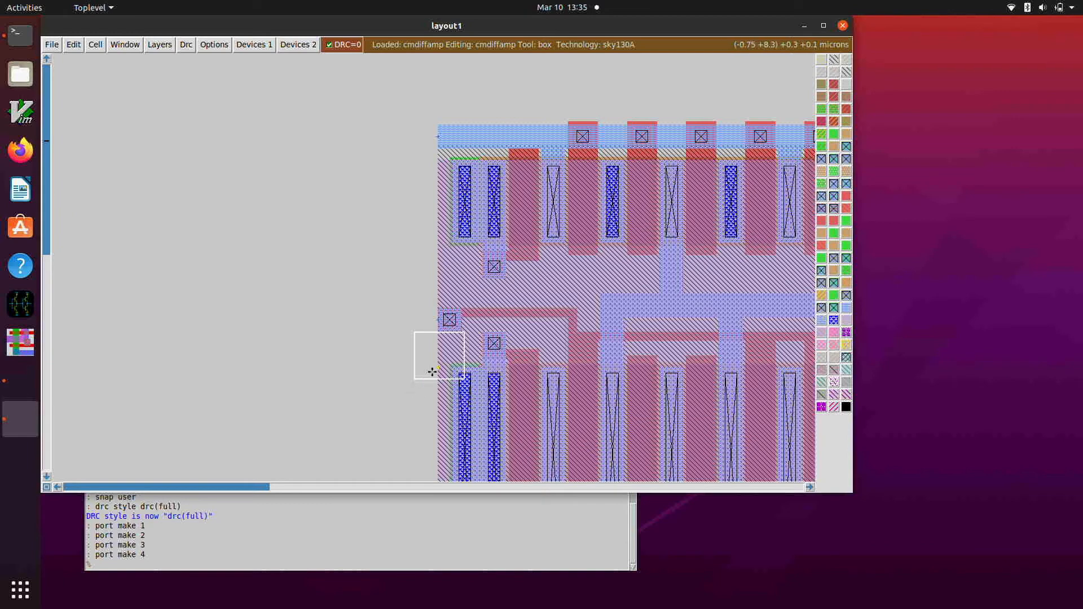
{"action": "right_click", "coordinate": [447, 359]}
{"action": "key", "text": "z"}
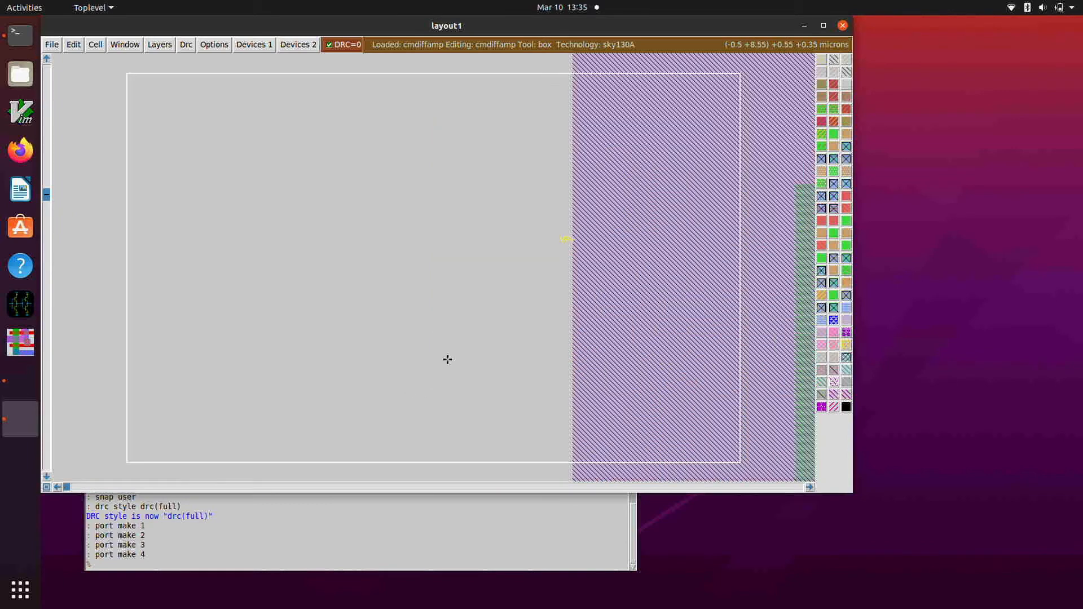
{"action": "type", "text": "ort make 5"}
{"action": "key", "text": "Return"}
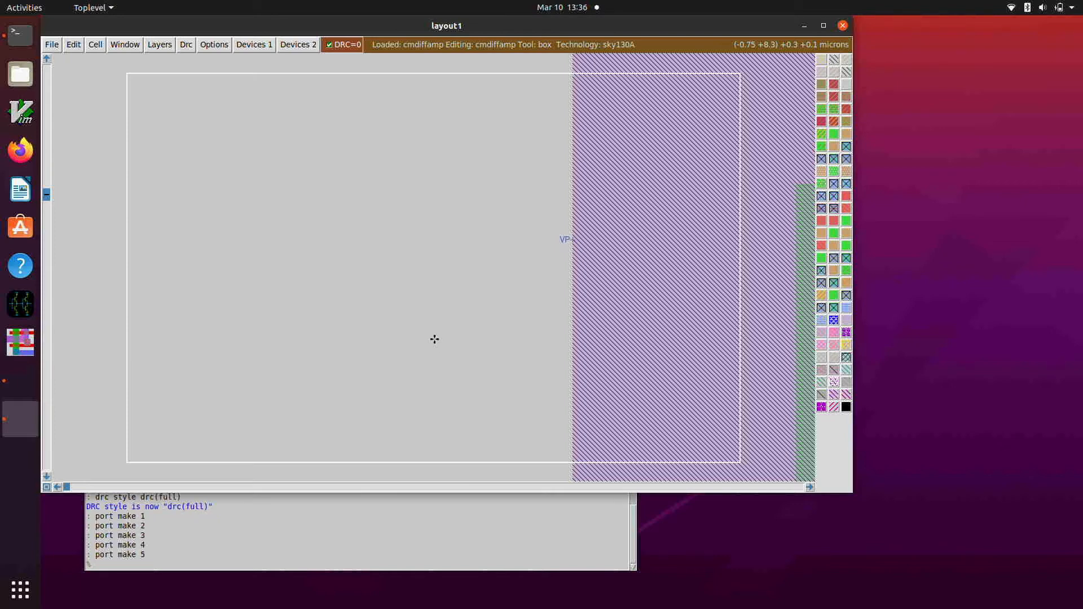
Place the box over the VN label at the left edge of the lower transistor row and make it port 6.
{"action": "key", "text": "shift+z"}
{"action": "key", "text": "shift+z"}
{"action": "key", "text": "shift+z"}
{"action": "scroll", "coordinate": [434, 339], "scroll_direction": "down", "scroll_amount": 18}
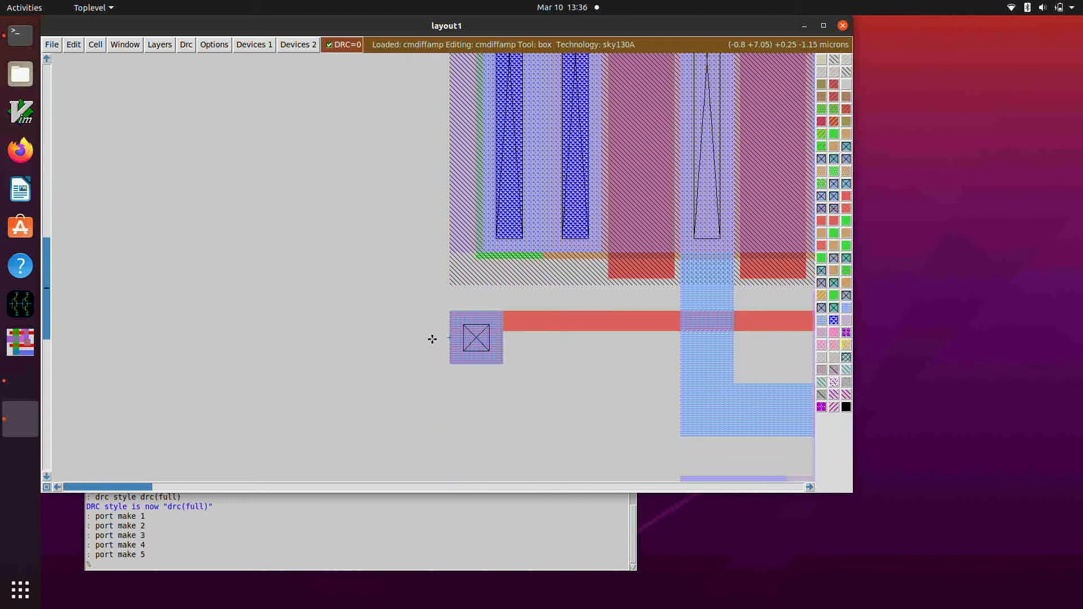
{"action": "scroll", "coordinate": [432, 339], "scroll_direction": "down", "scroll_amount": 10}
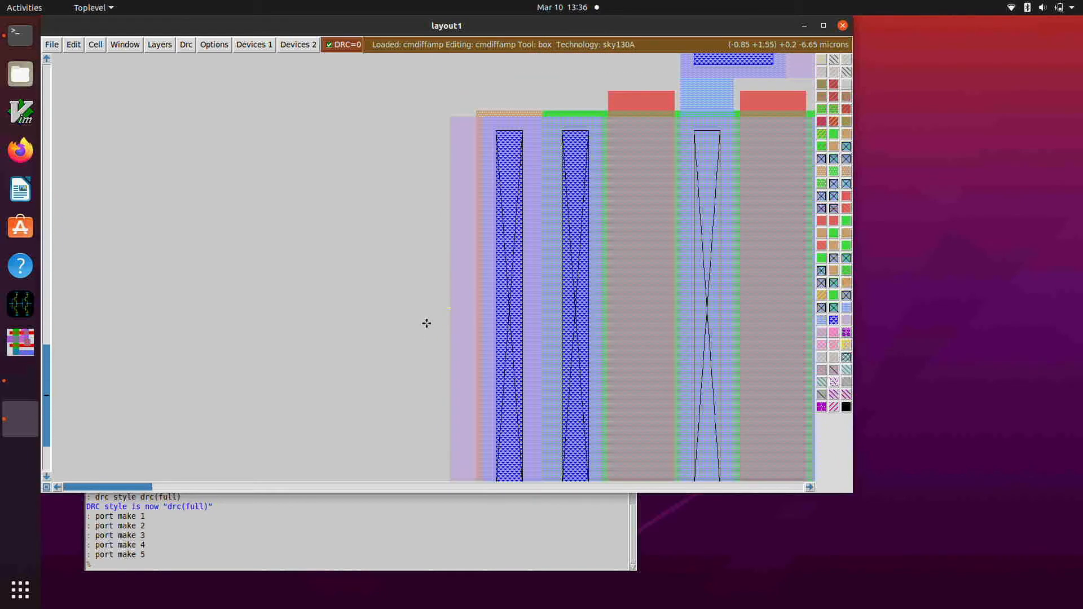
{"action": "left_click", "coordinate": [427, 324]}
{"action": "key", "text": "z"}
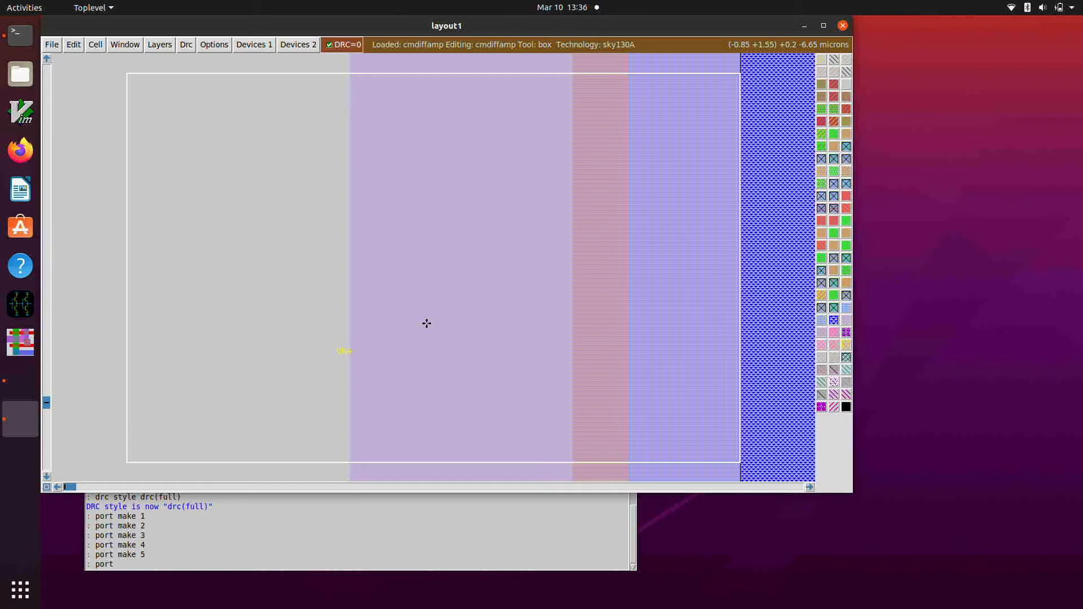
{"action": "type", "text": "make 6"}
{"action": "key", "text": "Return"}
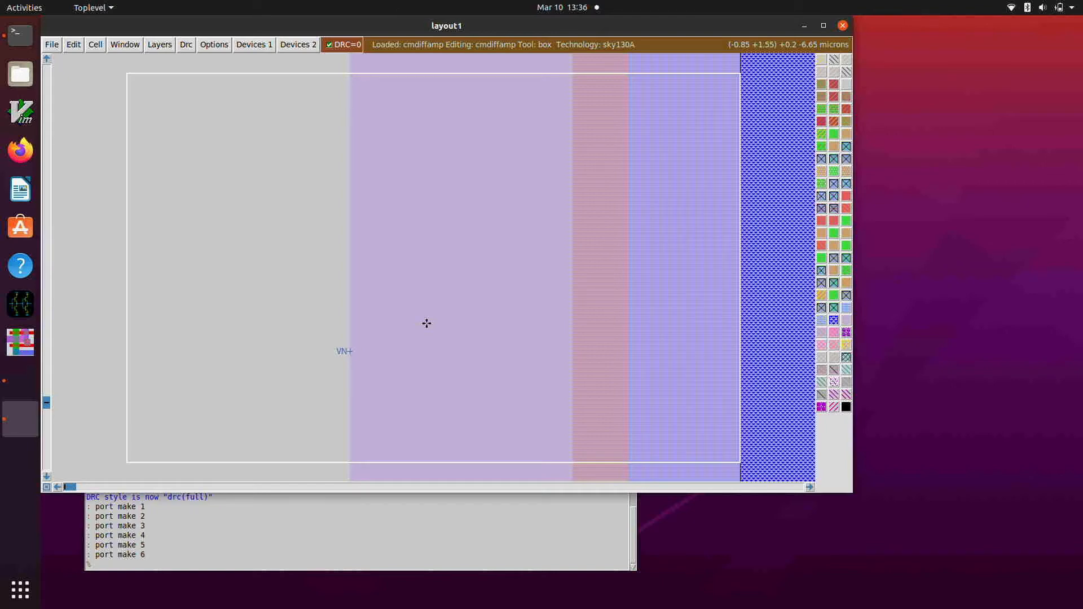
Select the topmost cell cmdiffamp and extract the whole layout with the command extract all.
{"action": "key", "text": "shift+z"}
{"action": "key", "text": "shift+z"}
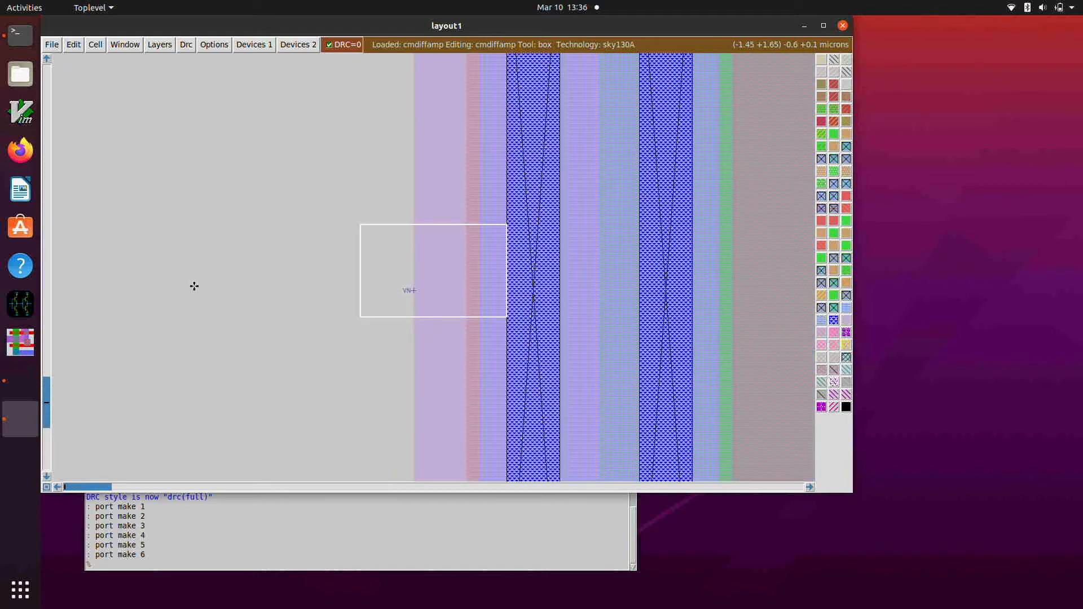
{"action": "key", "text": "s"}
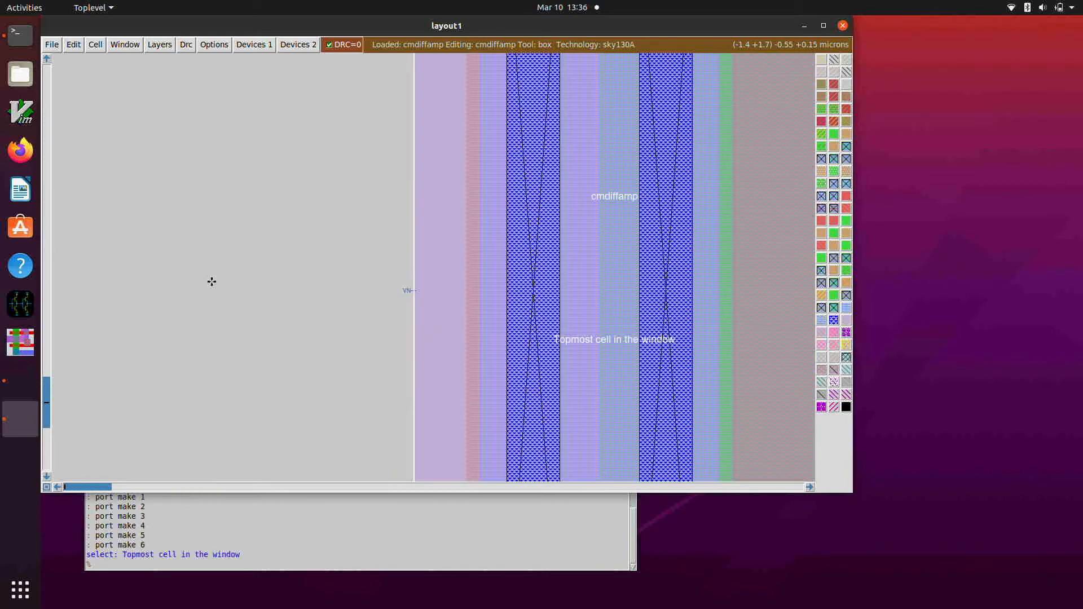
{"action": "key", "text": "v"}
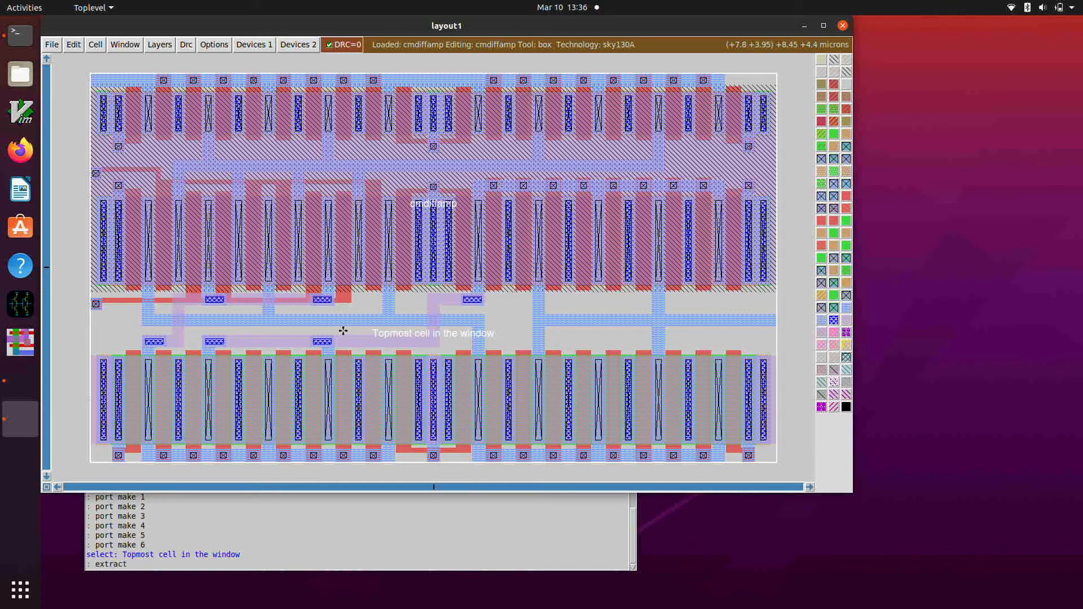
{"action": "type", "text": "all"}
{"action": "key", "text": "Return"}
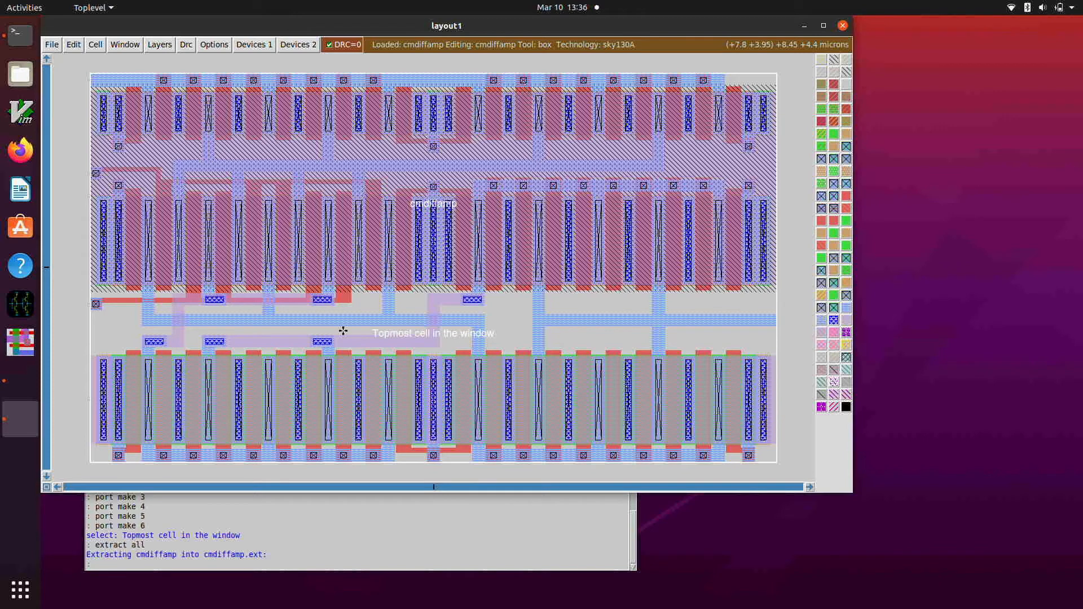
Set ext2spice to hierarchy on, scale off and cthresh infinite, and run ext2spice to write the SPICE netlist.
{"action": "type", "text": "ext23"}
{"action": "type", "text": "spice"}
{"action": "type", "text": " hierarch"}
{"action": "type", "text": "y on"}
{"action": "key", "text": "Return"}
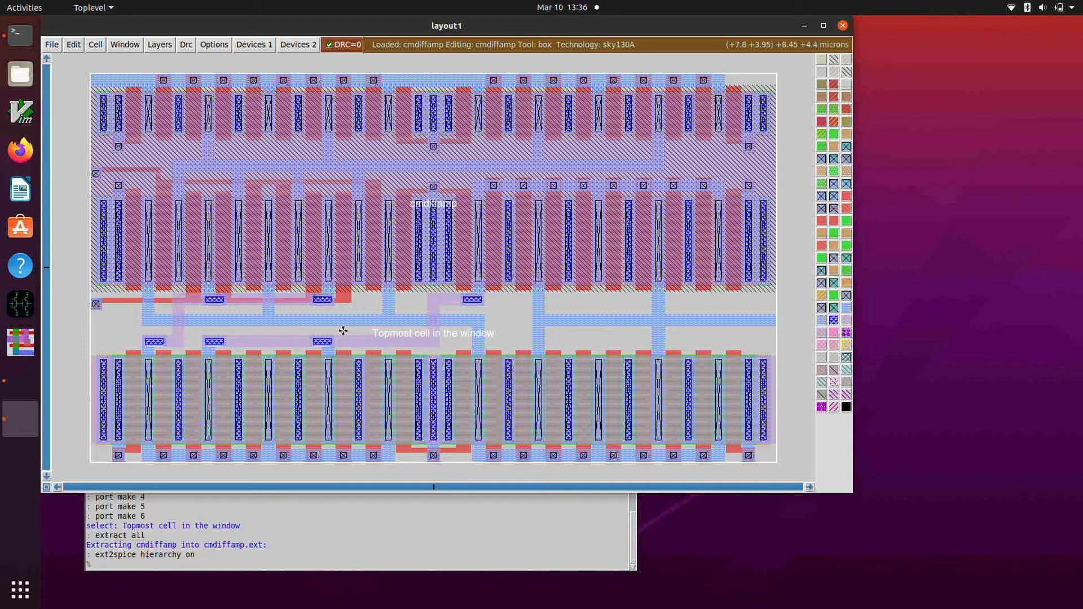
{"action": "type", "text": "ext2spice scale off"}
{"action": "key", "text": "Return"}
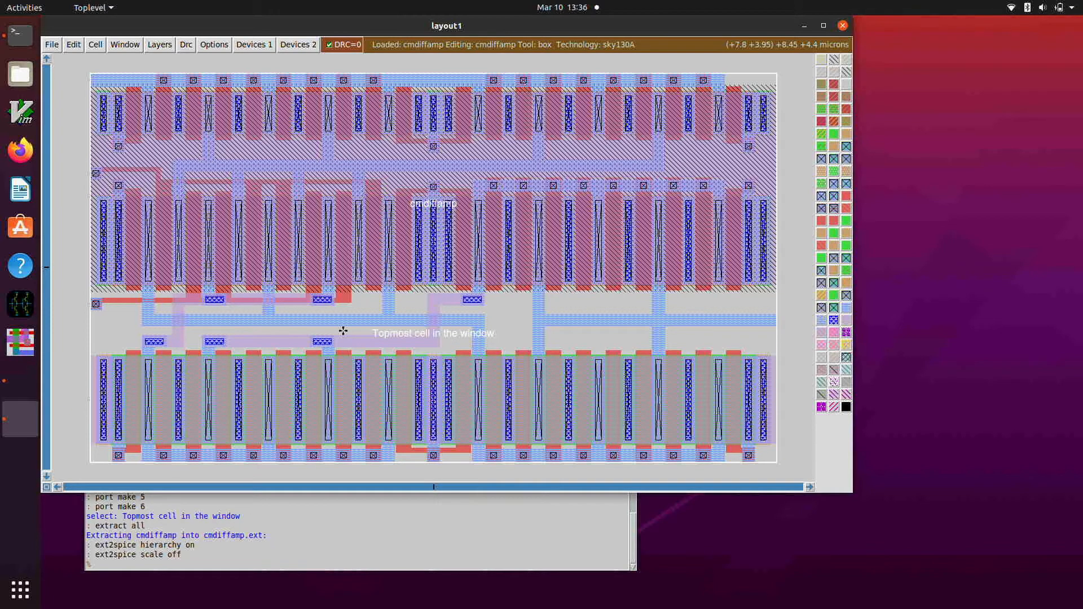
{"action": "type", "text": "ext2spice cthresh infinite"}
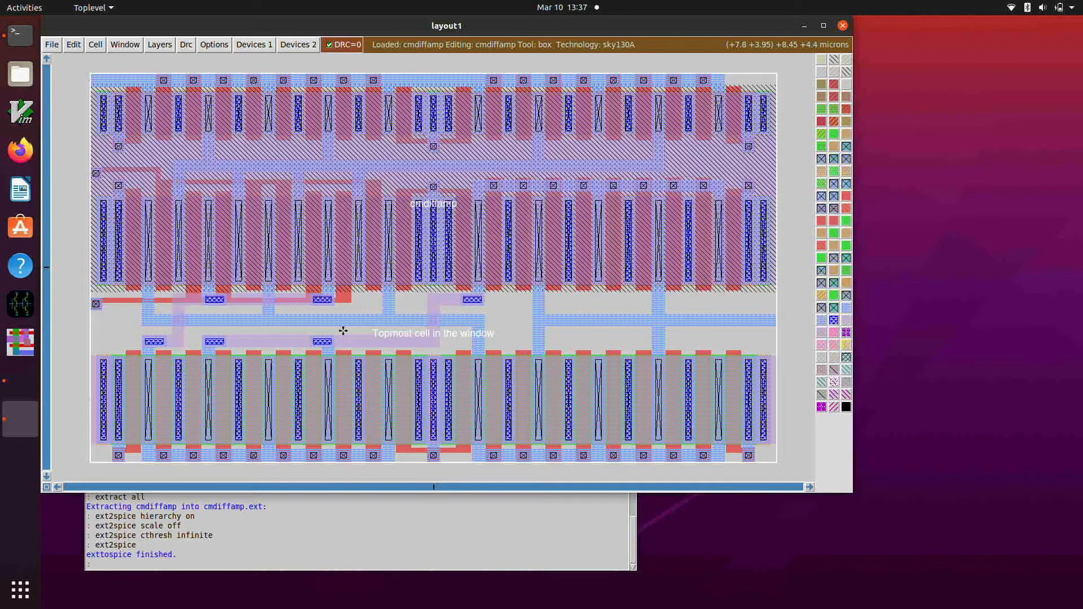
Save the cmdiffamp layout and exit Magic.
{"action": "key", "text": "Return"}
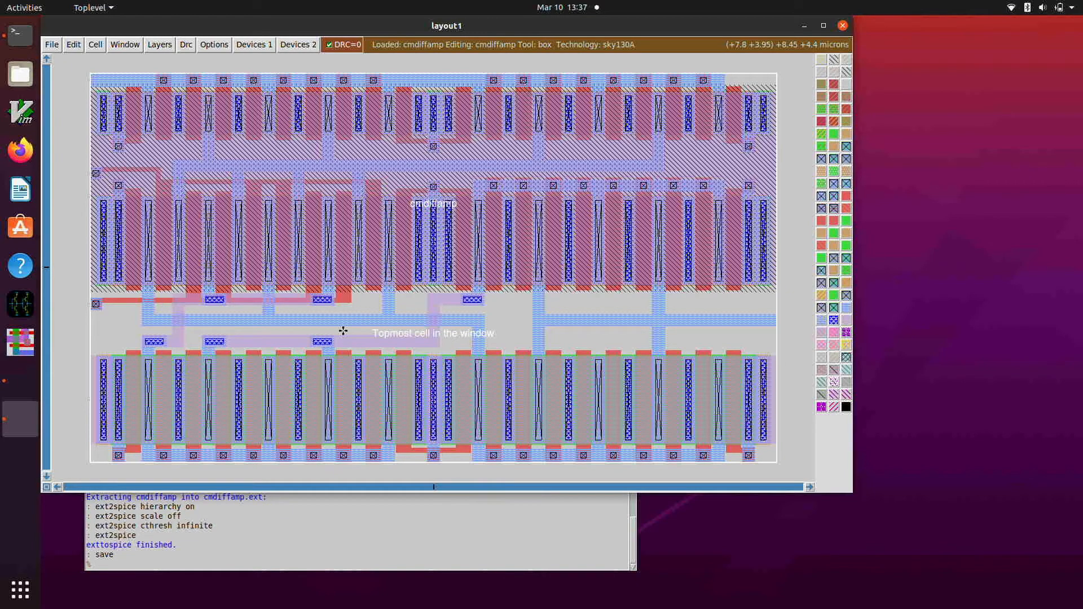
{"action": "type", "text": "exit"}
{"action": "key", "text": "Return"}
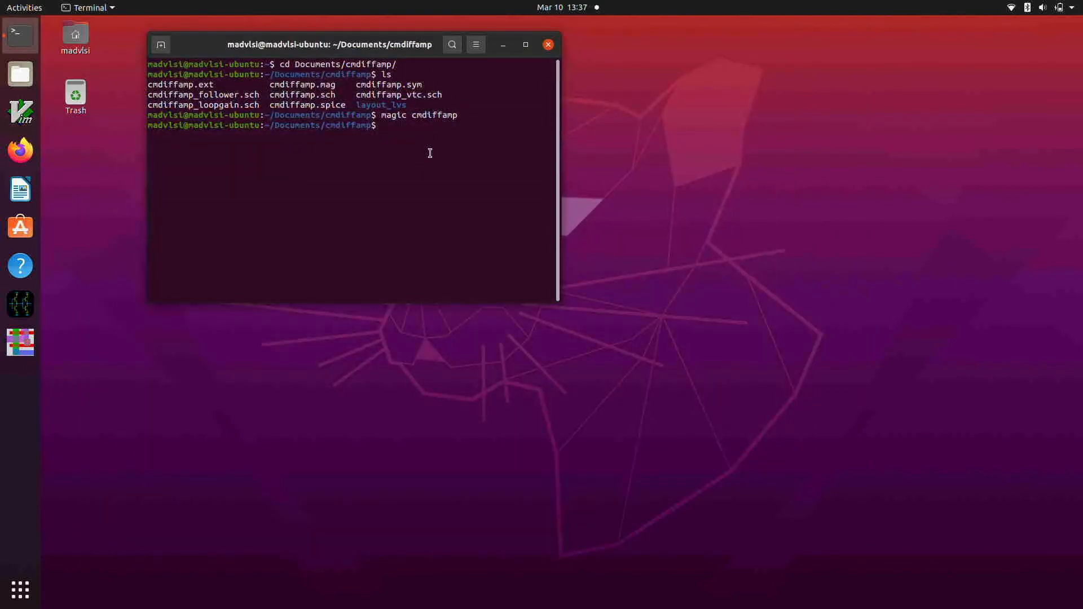
List all files of the cmdiffamp folder in long format with ls -la and check the cmdiffamp.spice entry.
{"action": "type", "text": "ls"}
{"action": "key", "text": "BackSpace"}
{"action": "type", "text": "pla"}
{"action": "key", "text": "BackSpace"}
{"action": "key", "text": "BackSpace"}
{"action": "key", "text": "BackSpace"}
{"action": "type", "text": "-la"}
{"action": "key", "text": "Return"}
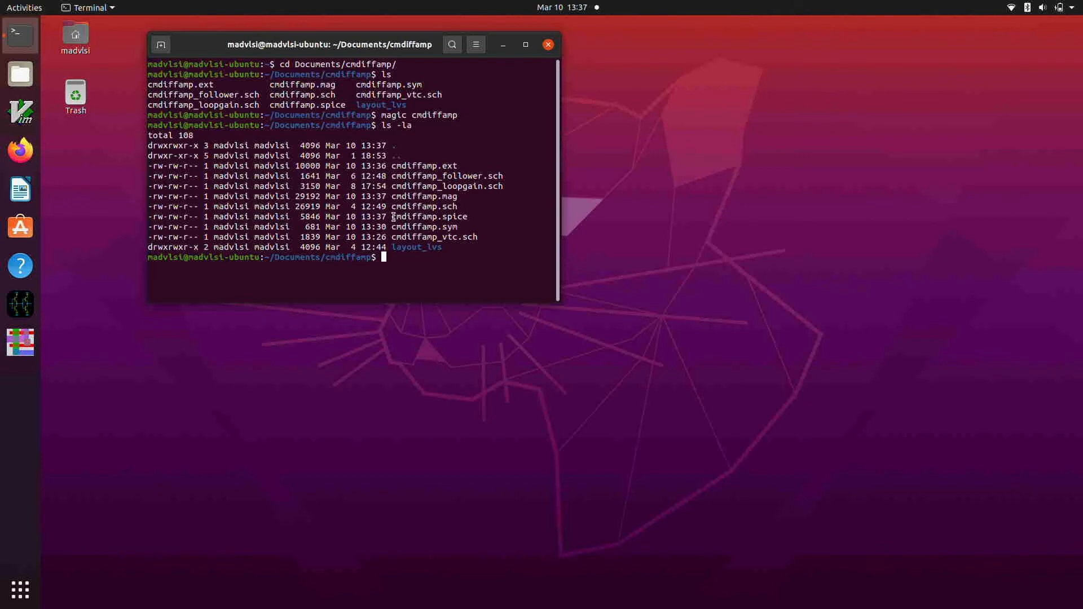
{"action": "left_click_drag", "start_coordinate": [393, 216], "coordinate": [468, 216]}
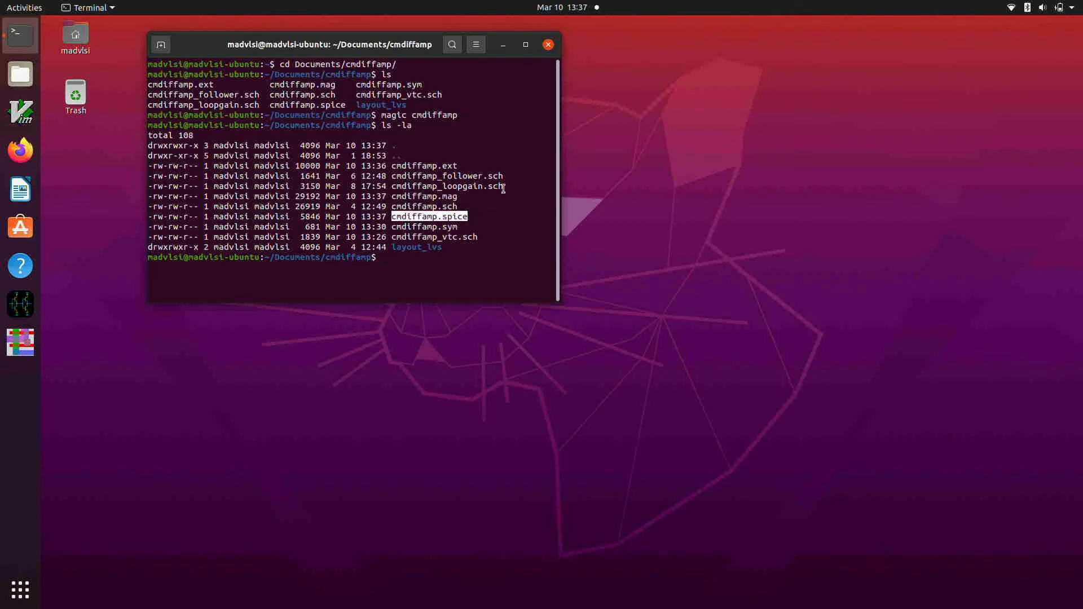
{"action": "left_click", "coordinate": [460, 273]}
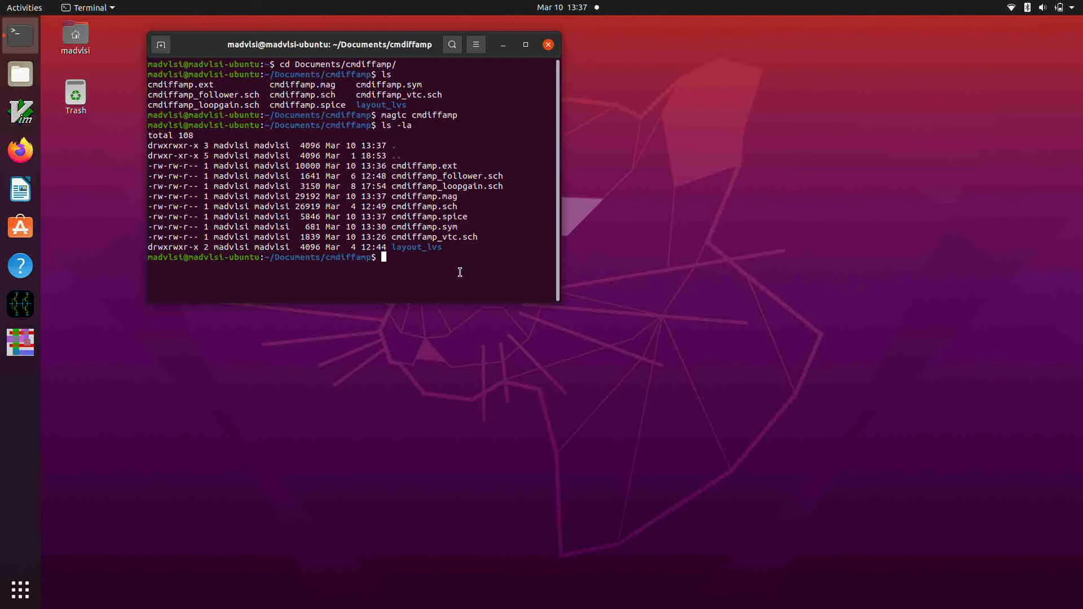
Open cmdiffamp.spice in GVim from the terminal and maximize the editor window.
{"action": "type", "text": "gvim cmdiffamp.spice"}
{"action": "key", "text": "Return"}
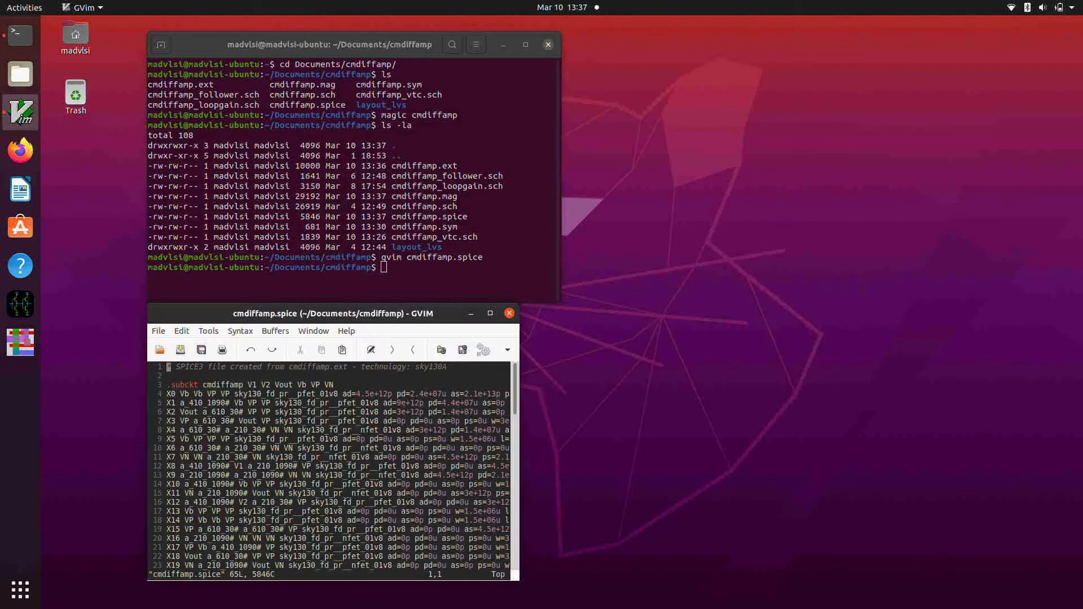
{"action": "left_click_drag", "start_coordinate": [413, 309], "coordinate": [454, 9]}
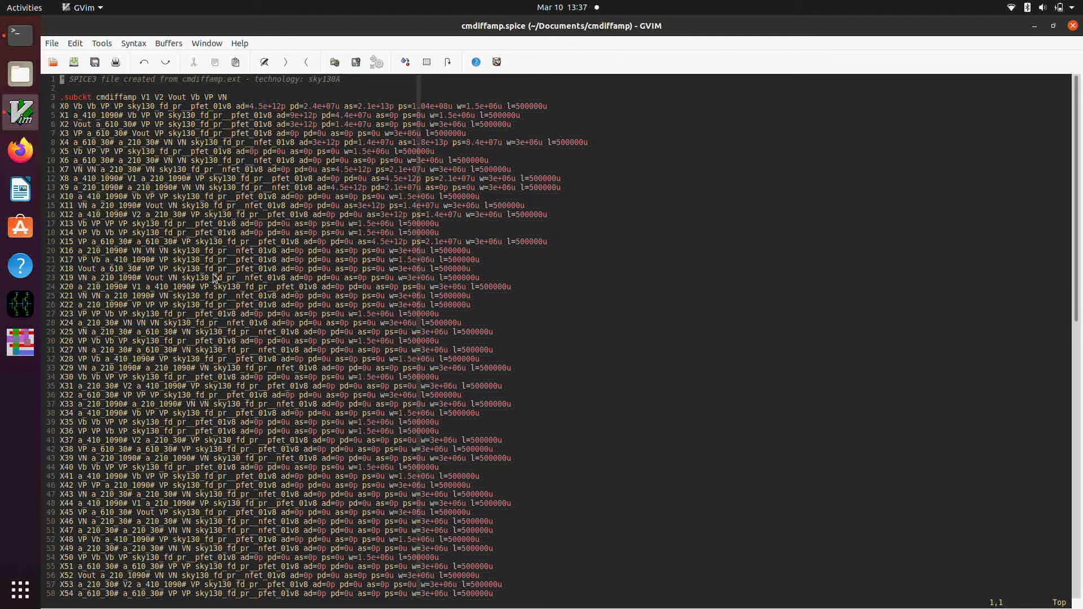
Review the extracted netlist from its .subckt port list down to .ends, and close the file.
{"action": "scroll", "coordinate": [213, 278], "scroll_direction": "down", "scroll_amount": 3}
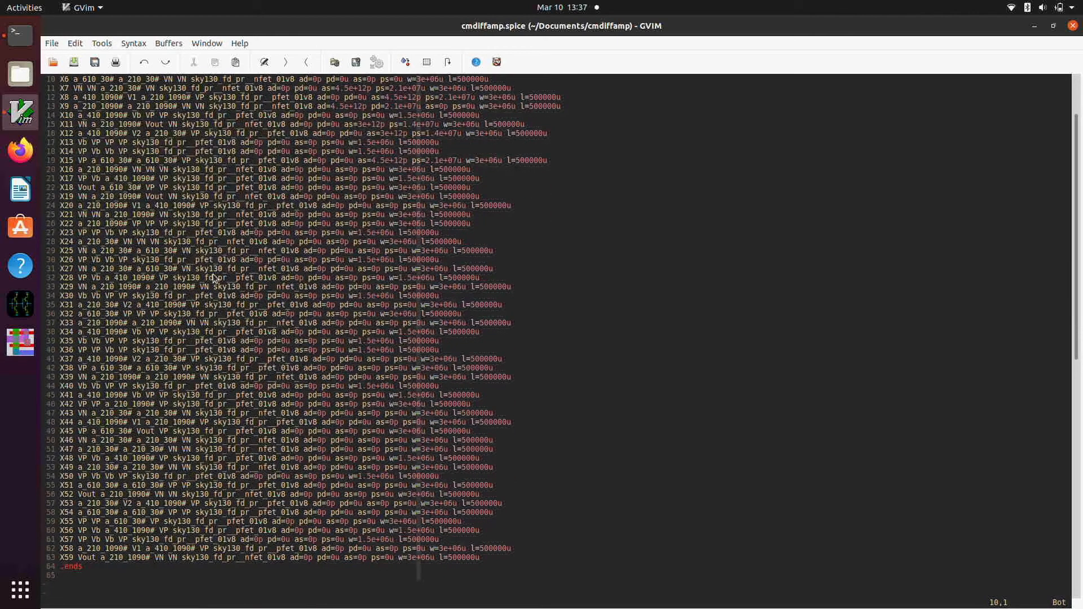
{"action": "scroll", "coordinate": [213, 278], "scroll_direction": "up", "scroll_amount": 3}
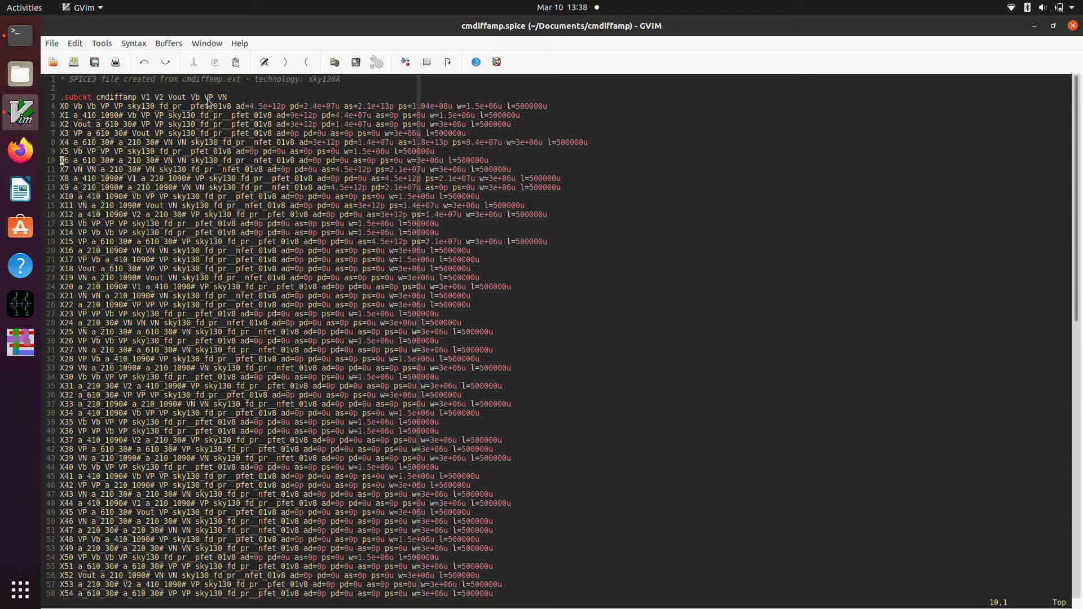
{"action": "scroll", "coordinate": [239, 120], "scroll_direction": "down", "scroll_amount": 4}
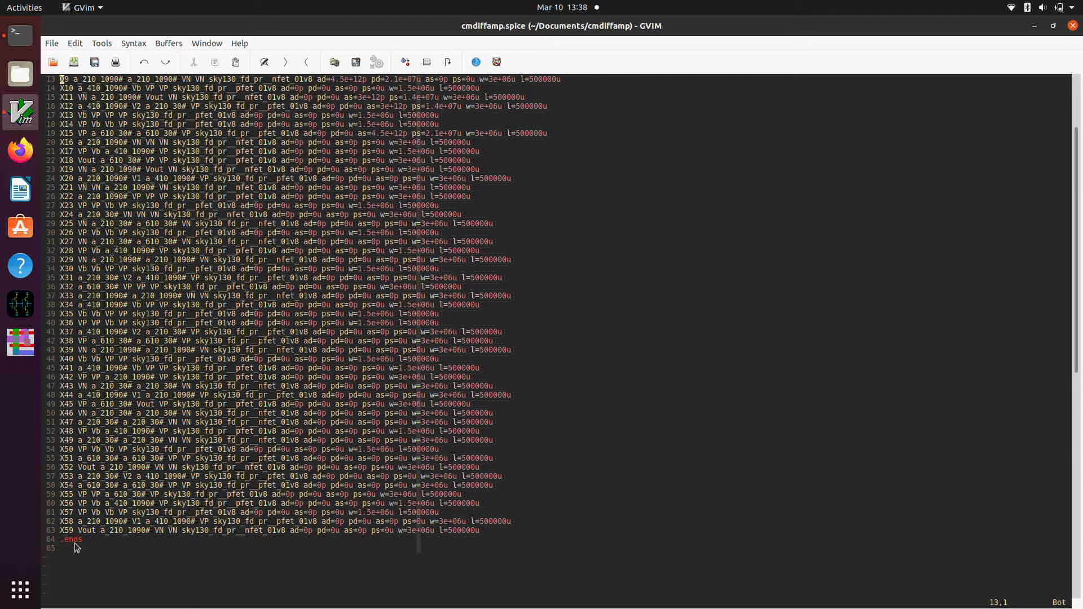
{"action": "scroll", "coordinate": [107, 477], "scroll_direction": "up", "scroll_amount": 4}
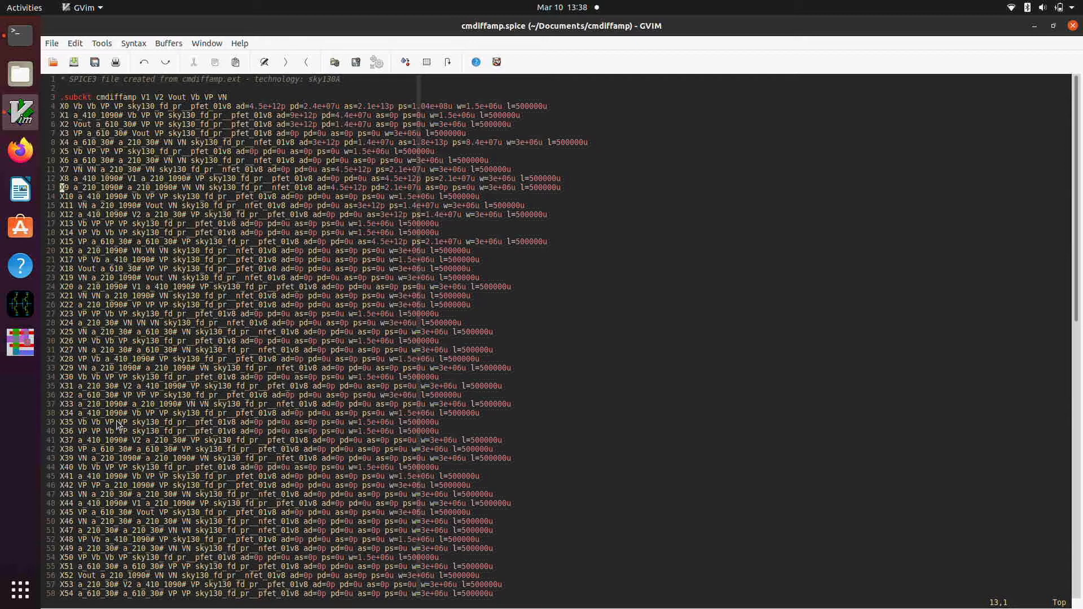
{"action": "scroll", "coordinate": [117, 426], "scroll_direction": "down", "scroll_amount": 1}
{"action": "scroll", "coordinate": [117, 426], "scroll_direction": "up", "scroll_amount": 1}
{"action": "left_click", "coordinate": [1074, 26]}
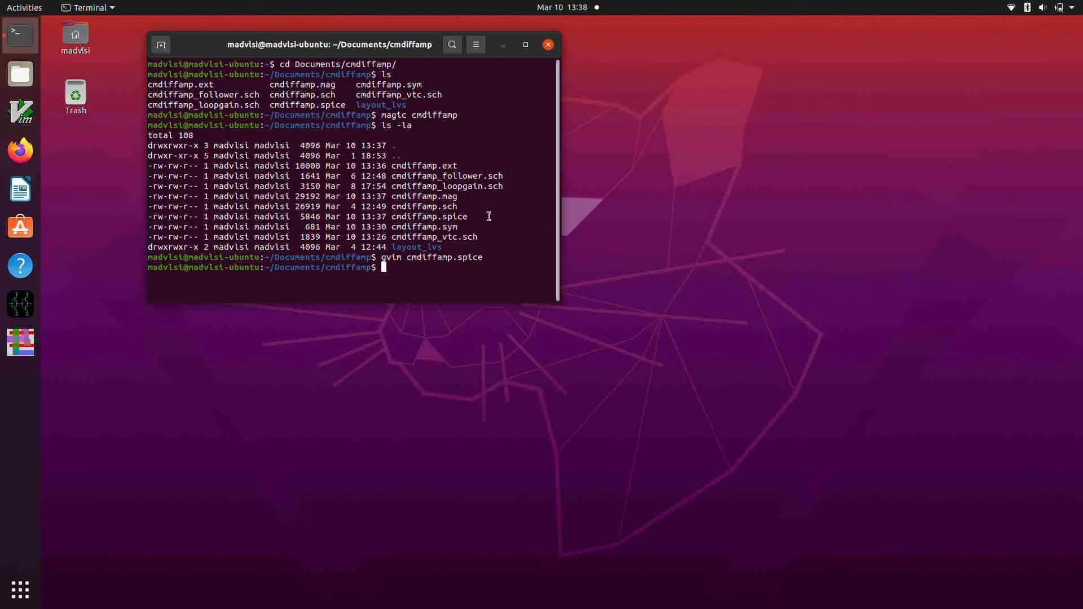
Open cmdiffamp_vtc.sch in Xschem from the terminal, maximize its window and fit the schematic to it.
{"action": "type", "text": "xschem cmdiffamp_vtc"}
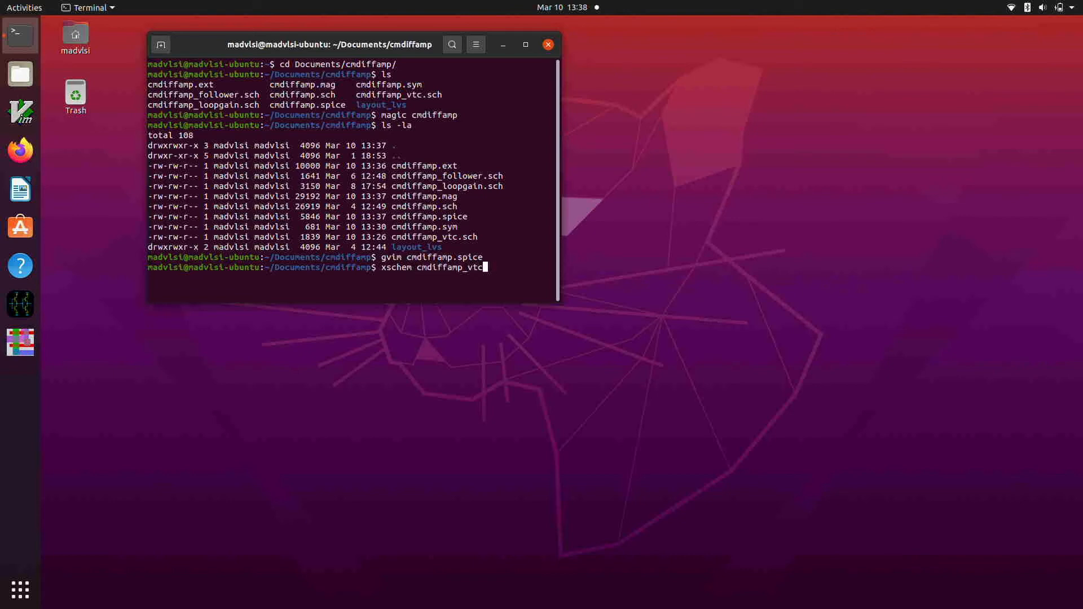
{"action": "type", "text": ".sch"}
{"action": "key", "text": "Return"}
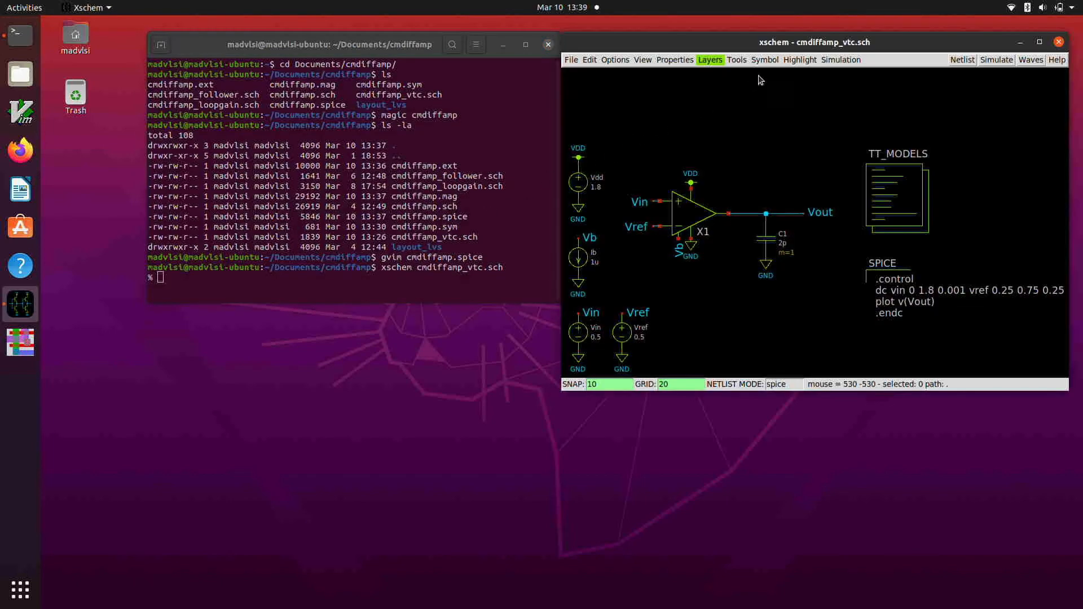
{"action": "left_click_drag", "start_coordinate": [726, 42], "coordinate": [525, 7]}
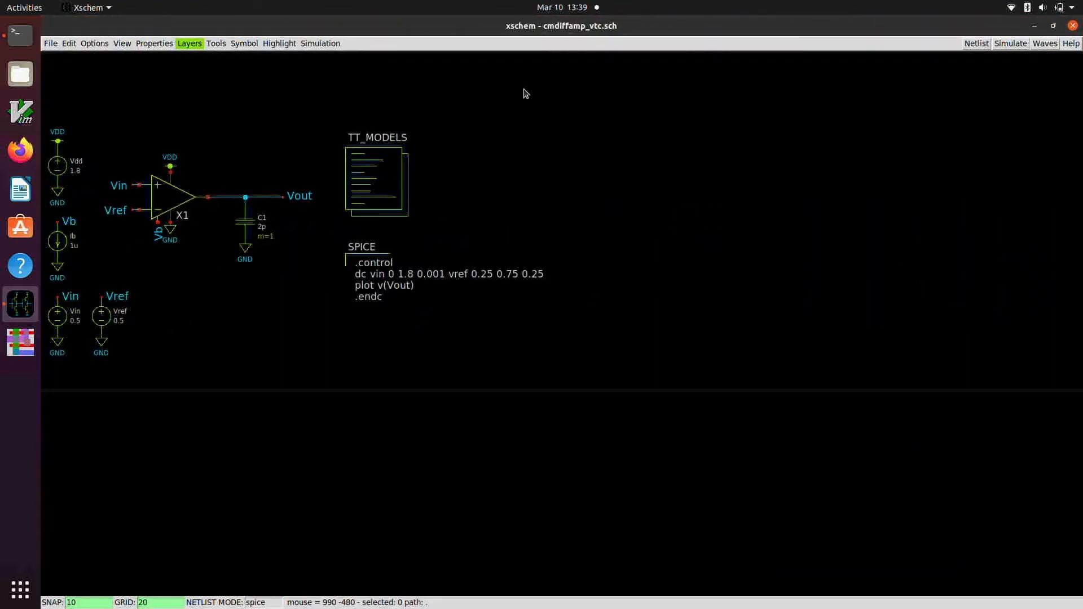
{"action": "key", "text": "f"}
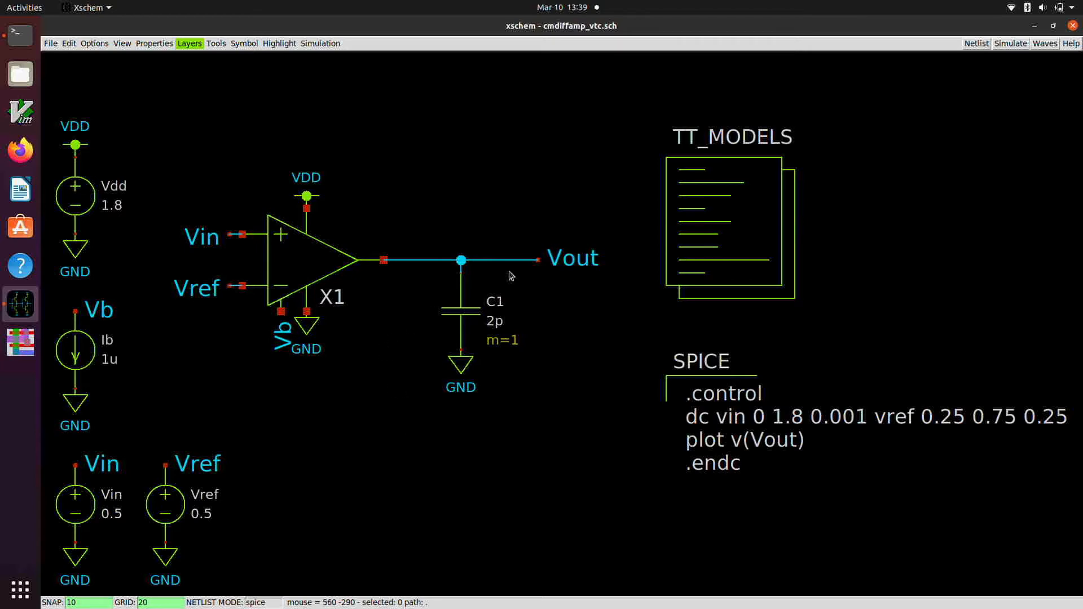
Generate the netlist of the cmdiffamp_vtc schematic and open it in a maximized GVim window.
{"action": "left_click", "coordinate": [970, 44]}
{"action": "left_click", "coordinate": [312, 44]}
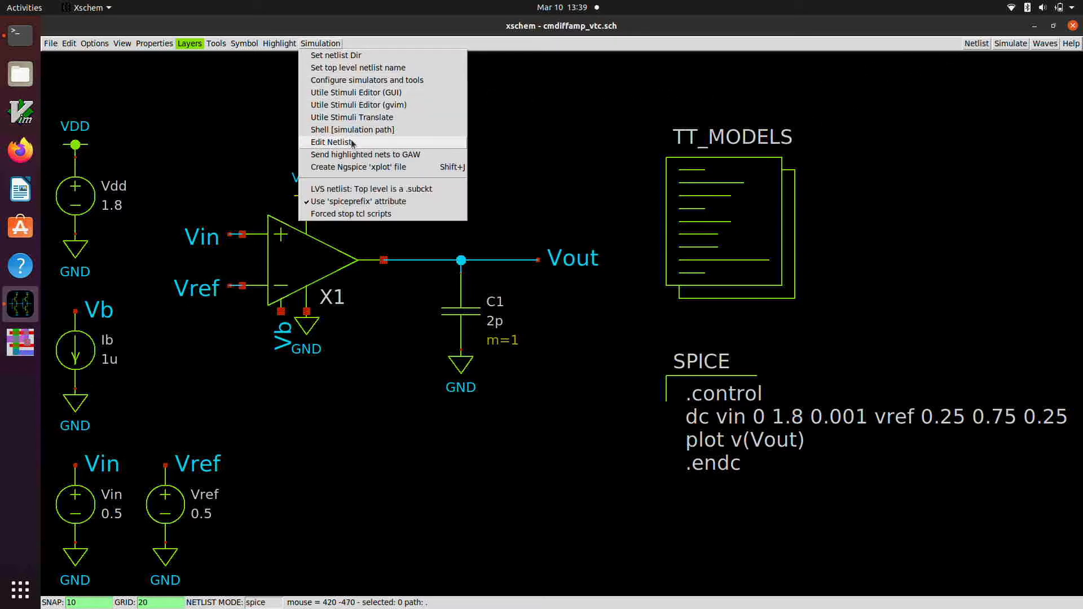
{"action": "left_click", "coordinate": [333, 143]}
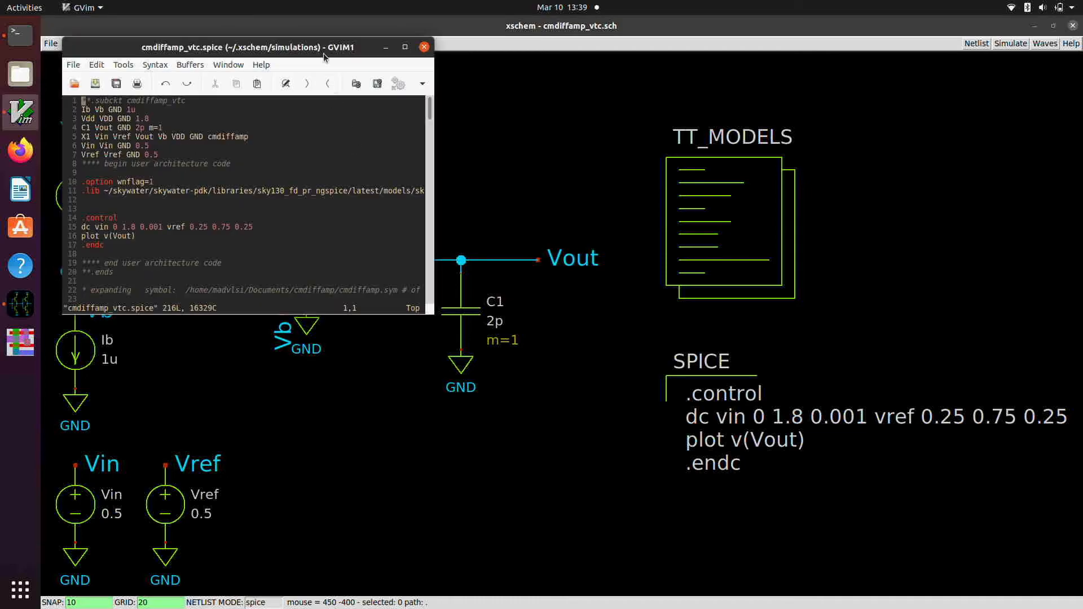
{"action": "left_click_drag", "start_coordinate": [323, 45], "coordinate": [325, 10]}
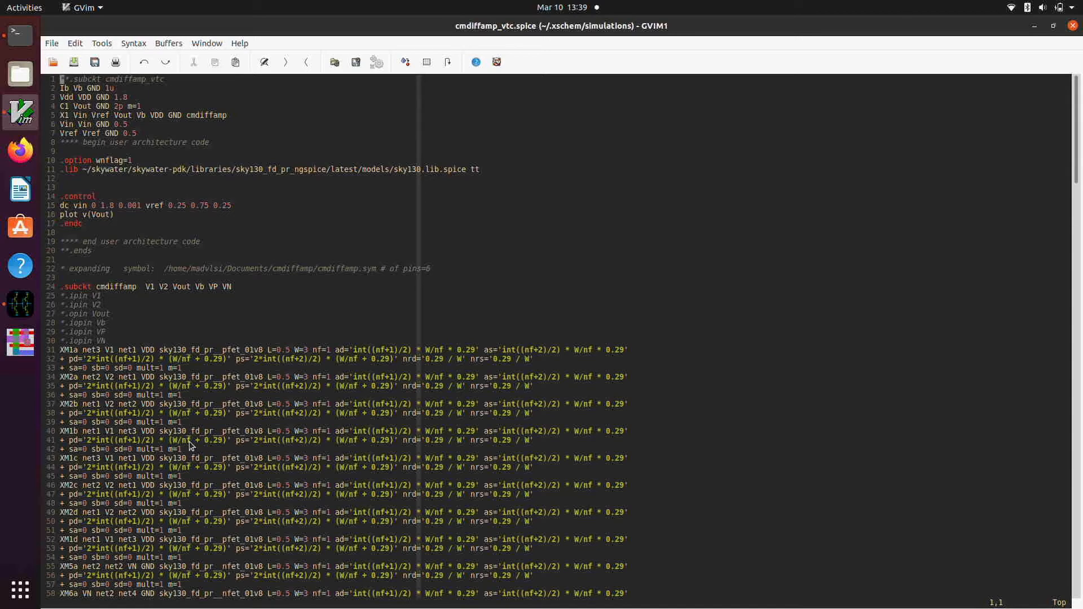
Examine the cmdiffamp subcircuit in the schematic netlist, from its port list through the transistor lines to the end of the file.
{"action": "scroll", "coordinate": [188, 446], "scroll_direction": "down", "scroll_amount": 6}
{"action": "scroll", "coordinate": [188, 446], "scroll_direction": "down", "scroll_amount": 19}
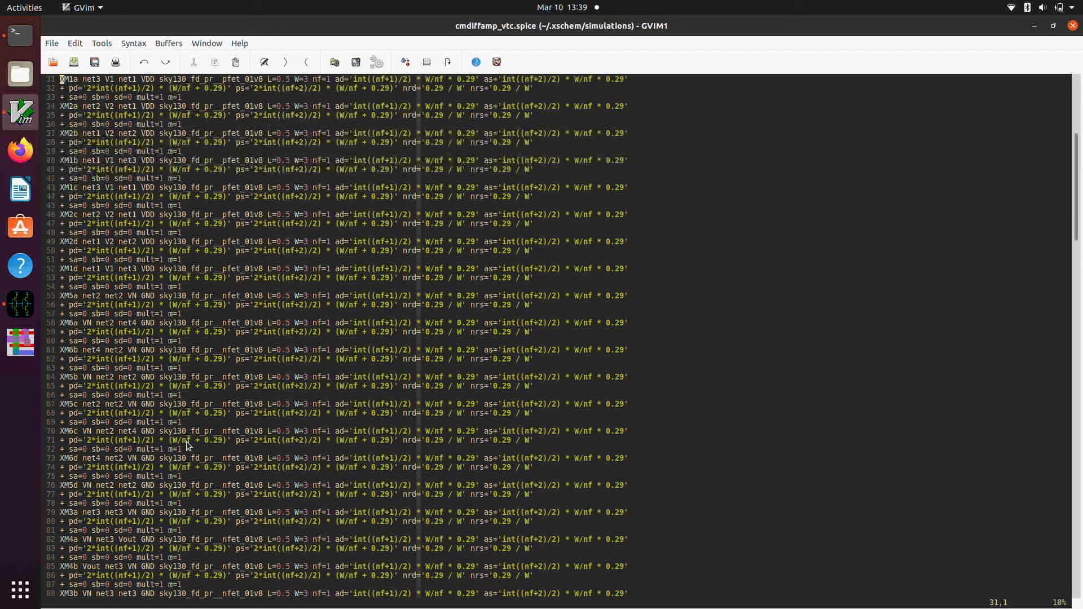
{"action": "scroll", "coordinate": [187, 446], "scroll_direction": "down", "scroll_amount": 11}
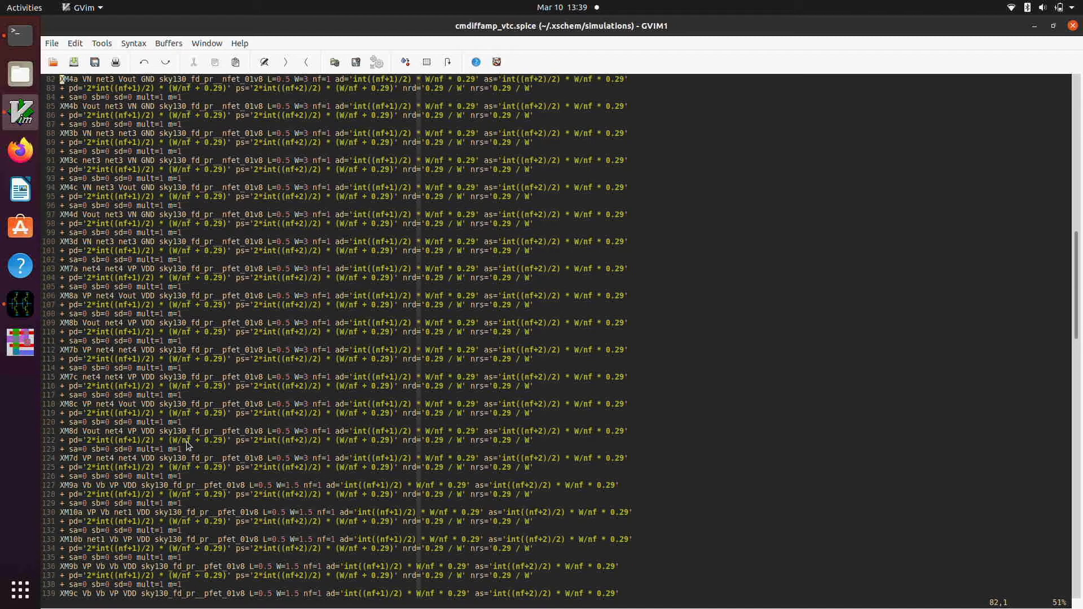
{"action": "scroll", "coordinate": [188, 445], "scroll_direction": "down", "scroll_amount": 15}
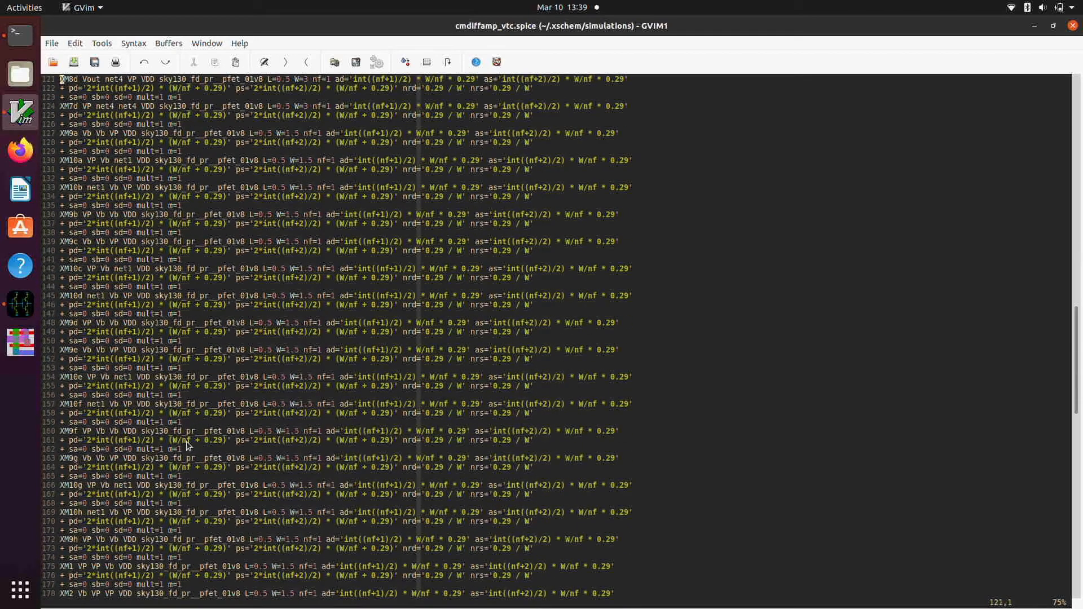
{"action": "scroll", "coordinate": [188, 446], "scroll_direction": "down", "scroll_amount": 1}
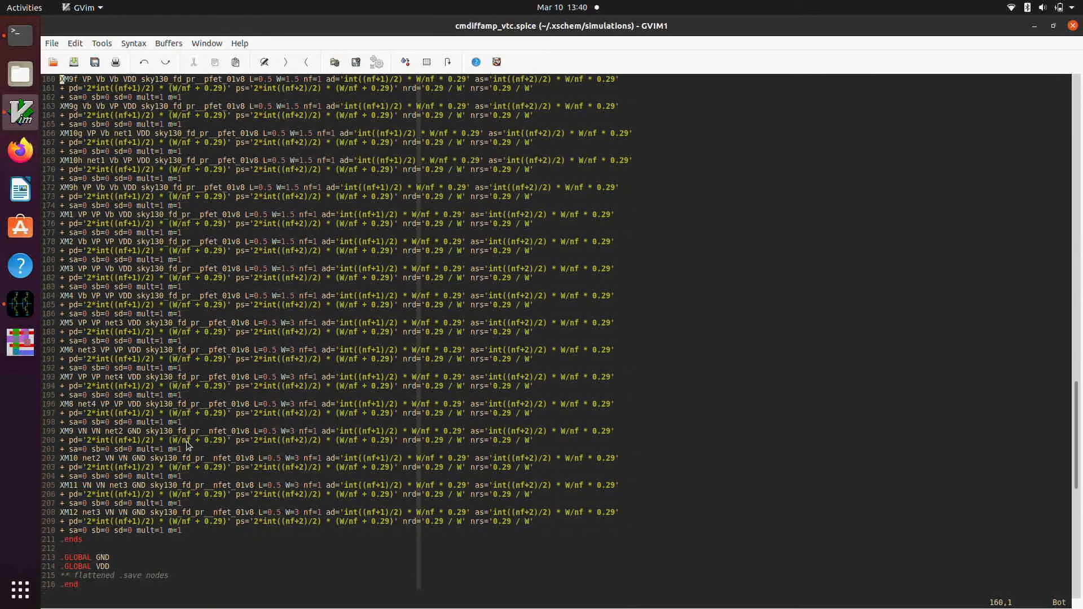
{"action": "scroll", "coordinate": [403, 467], "scroll_direction": "up", "scroll_amount": 3}
{"action": "scroll", "coordinate": [402, 468], "scroll_direction": "up", "scroll_amount": 3}
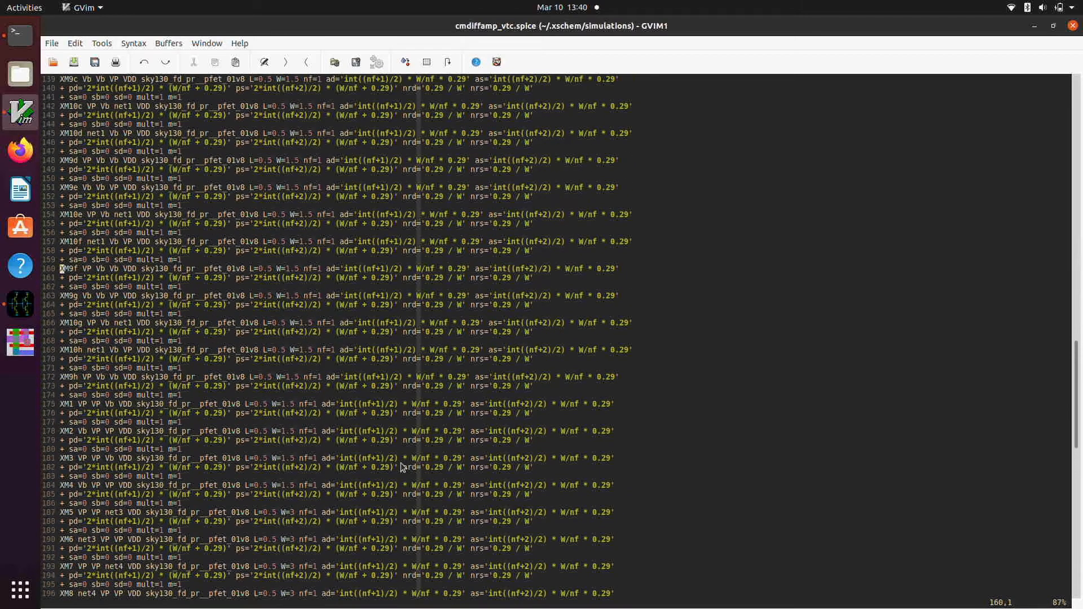
{"action": "scroll", "coordinate": [213, 449], "scroll_direction": "up", "scroll_amount": 4}
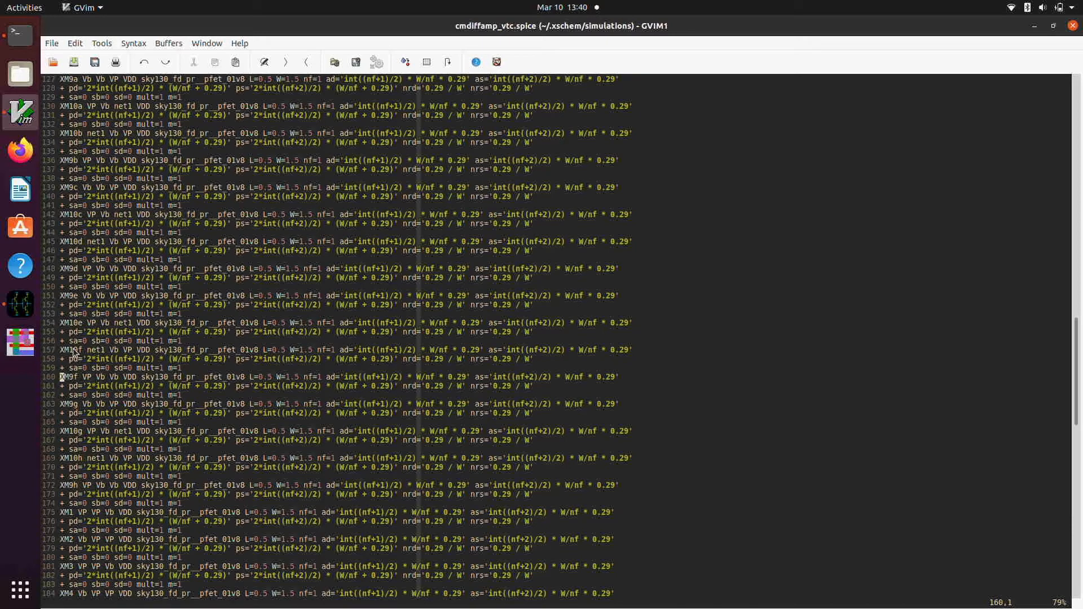
{"action": "scroll", "coordinate": [74, 351], "scroll_direction": "up", "scroll_amount": 15}
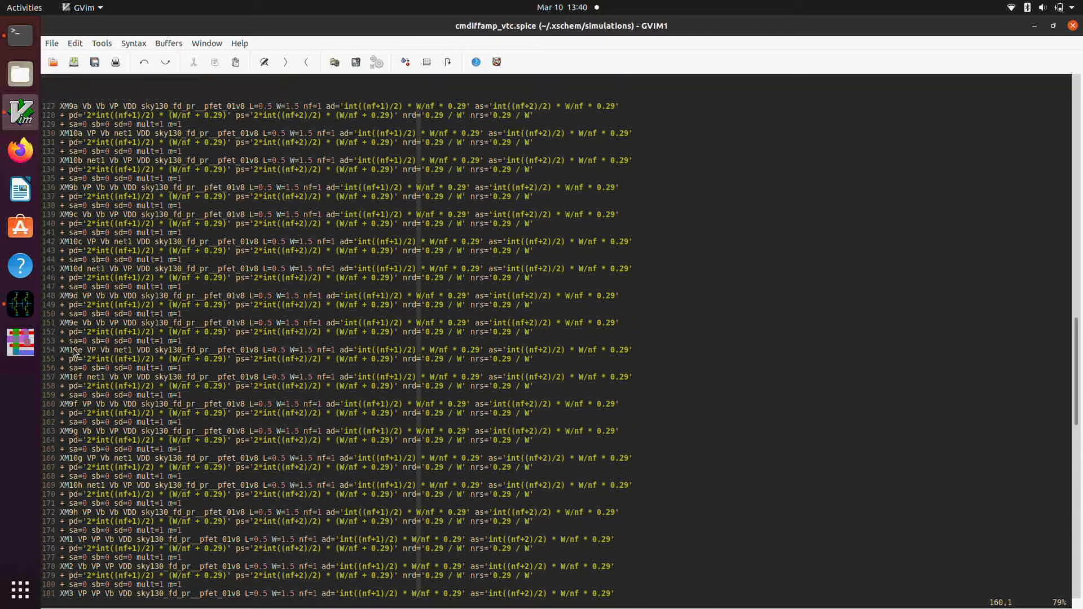
{"action": "scroll", "coordinate": [127, 348], "scroll_direction": "up", "scroll_amount": 20}
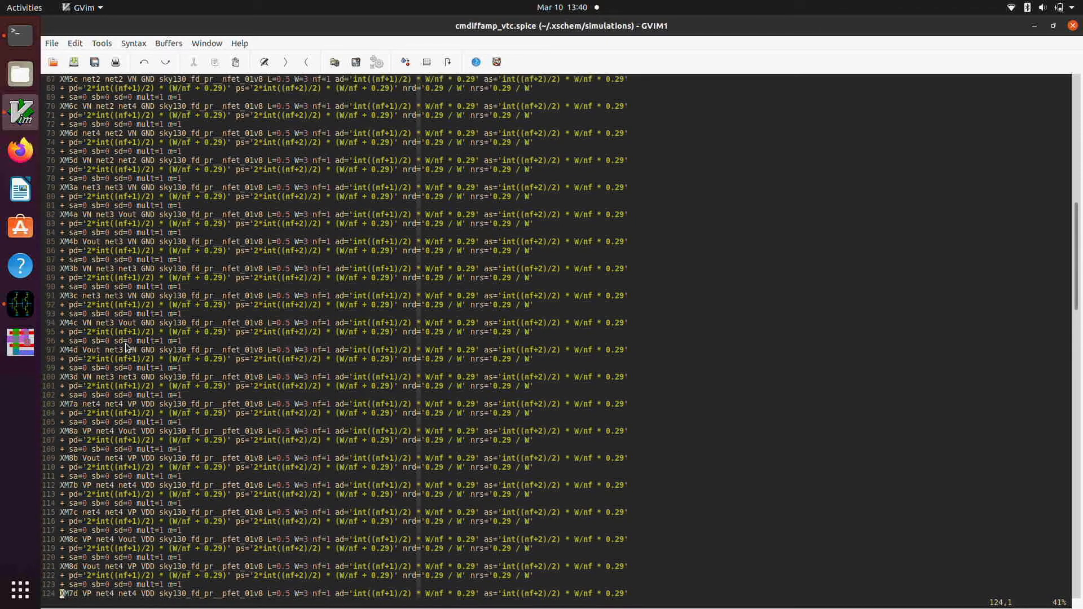
{"action": "scroll", "coordinate": [126, 348], "scroll_direction": "up", "scroll_amount": 6}
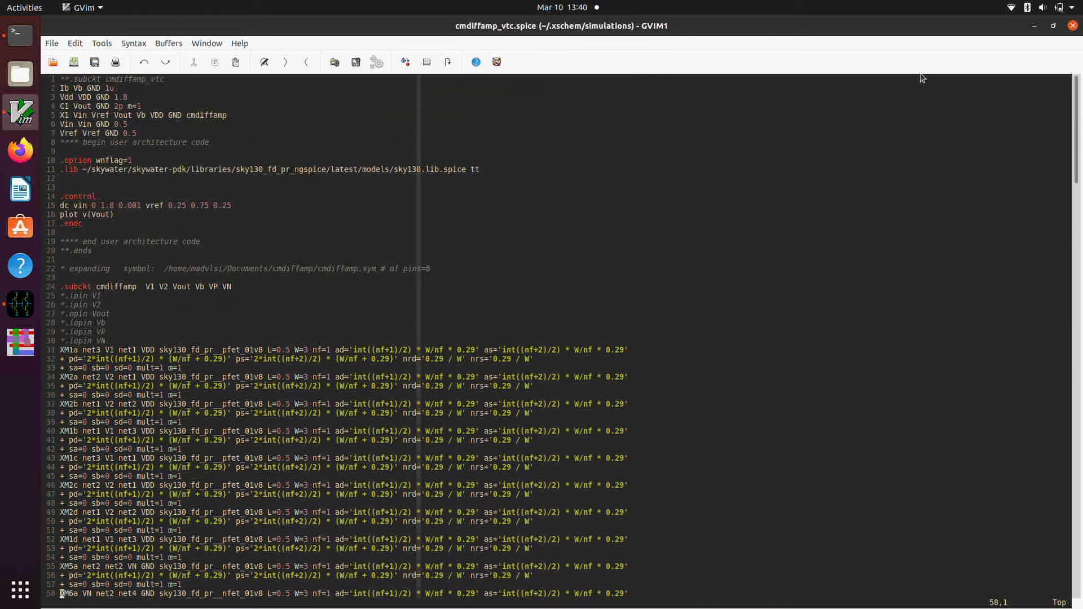
Close the netlist file and open the cmdiffamp.sym symbol from the current working directory in Xschem.
{"action": "left_click", "coordinate": [1073, 25]}
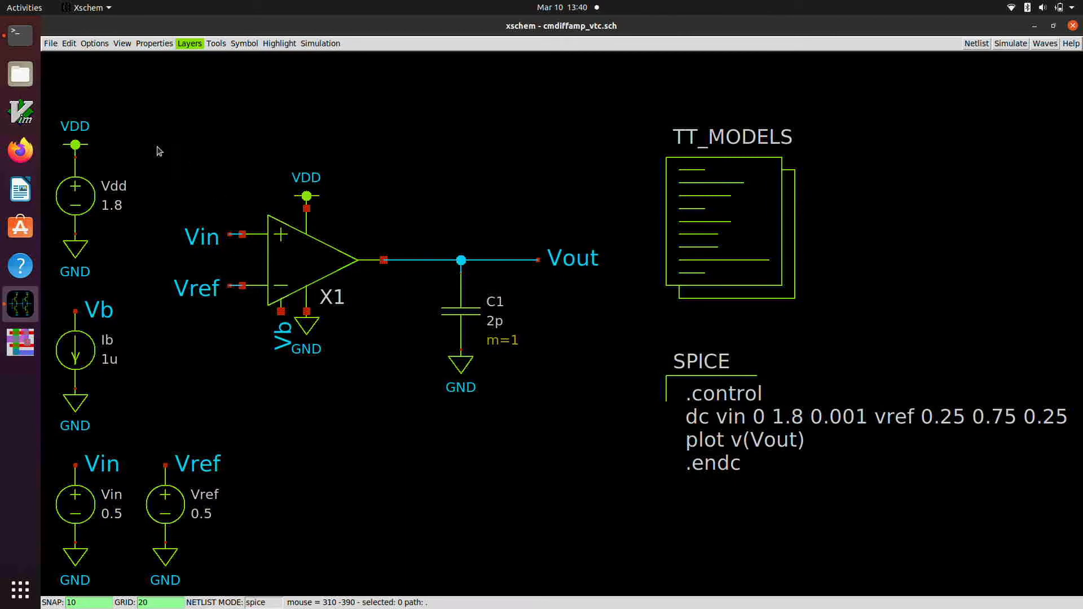
{"action": "left_click", "coordinate": [51, 44]}
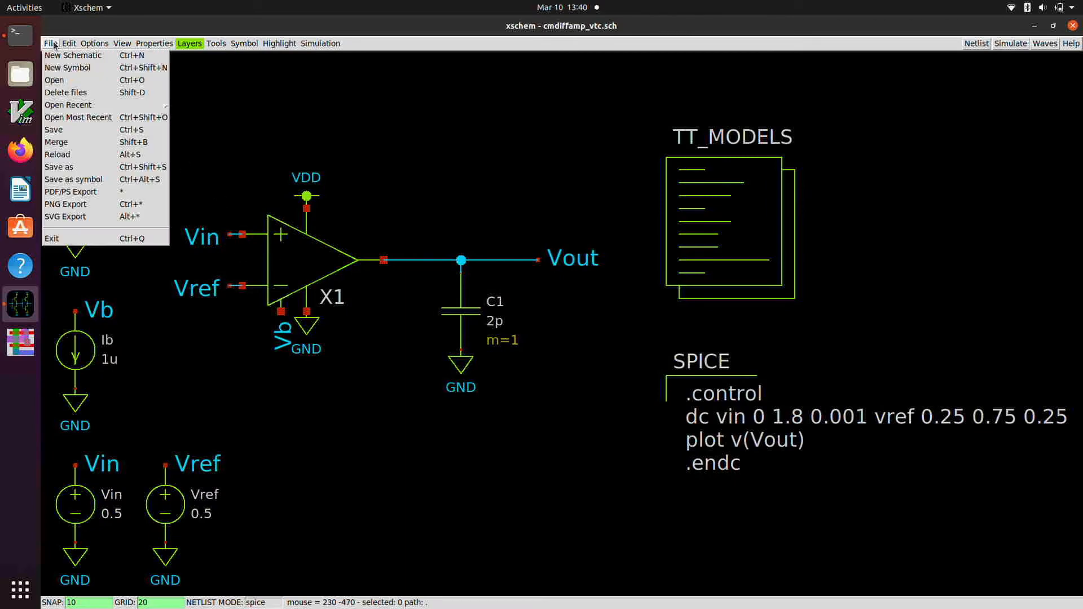
{"action": "left_click", "coordinate": [80, 85]}
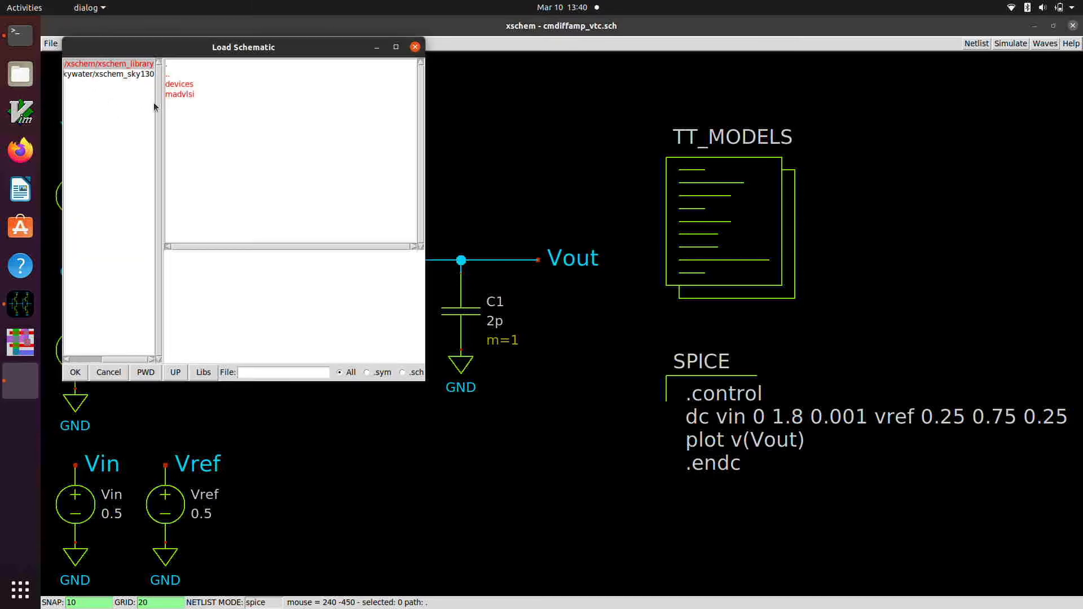
{"action": "left_click", "coordinate": [146, 373]}
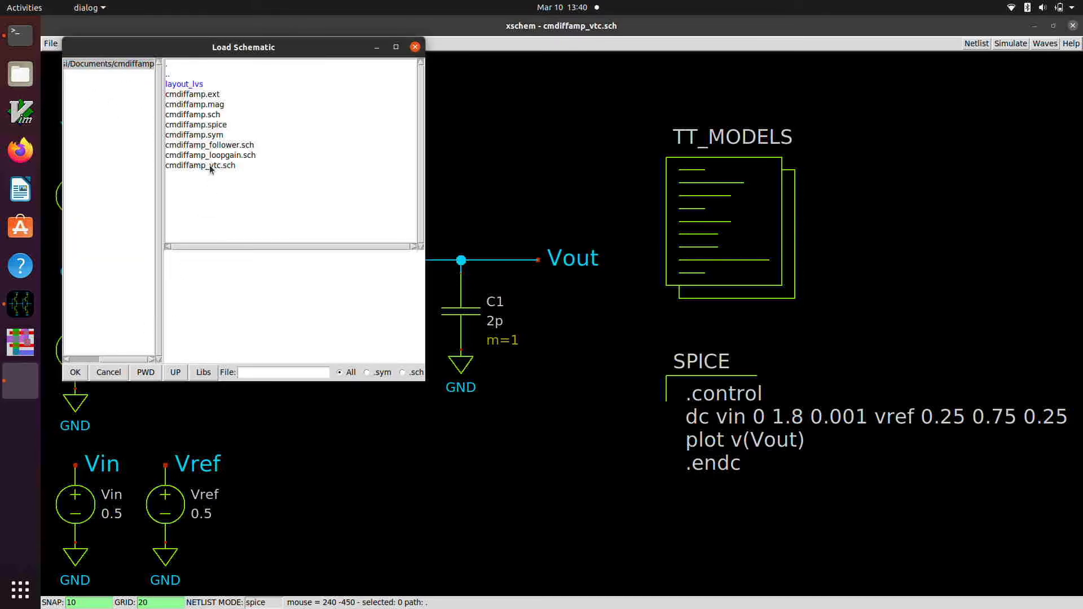
{"action": "double_click", "coordinate": [194, 135]}
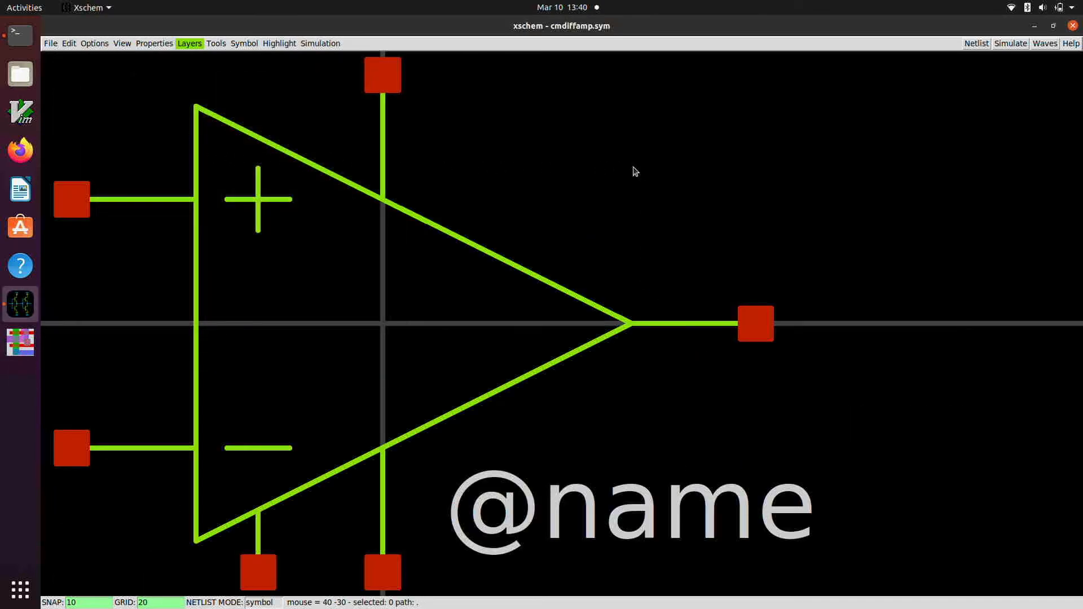
Change the cmdiffamp symbol's global type property to primitive and save the symbol.
{"action": "key", "text": "q"}
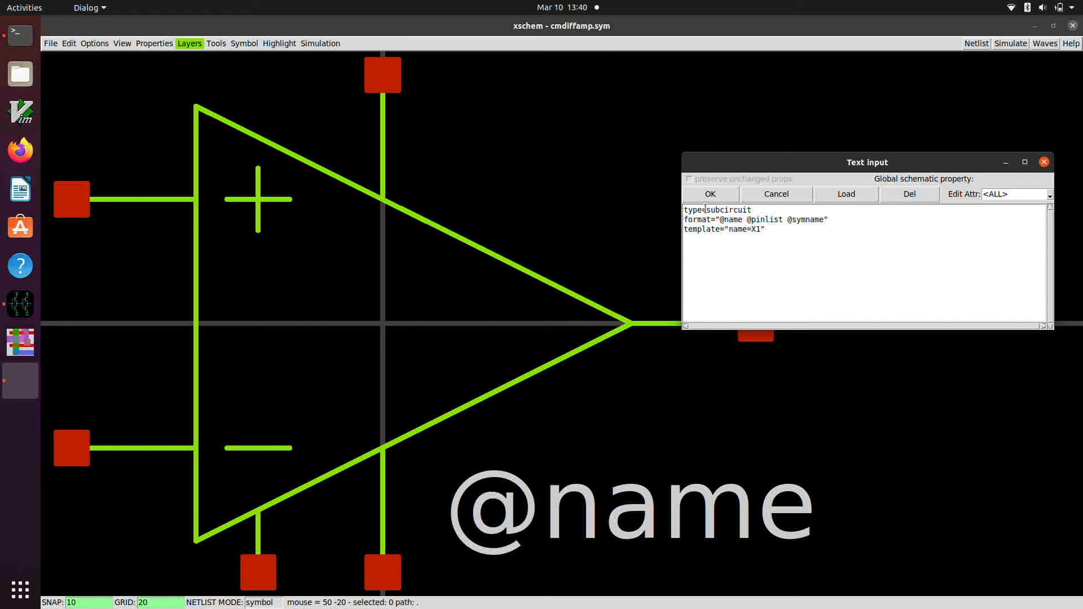
{"action": "left_click_drag", "start_coordinate": [706, 210], "coordinate": [761, 209]}
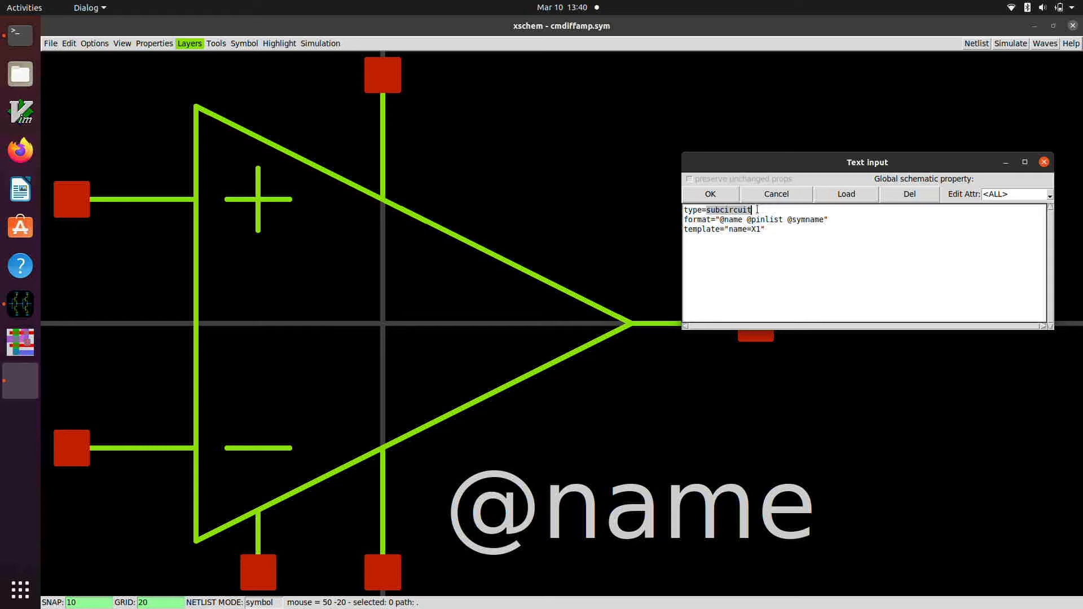
{"action": "type", "text": "primative"}
{"action": "left_click", "coordinate": [716, 194]}
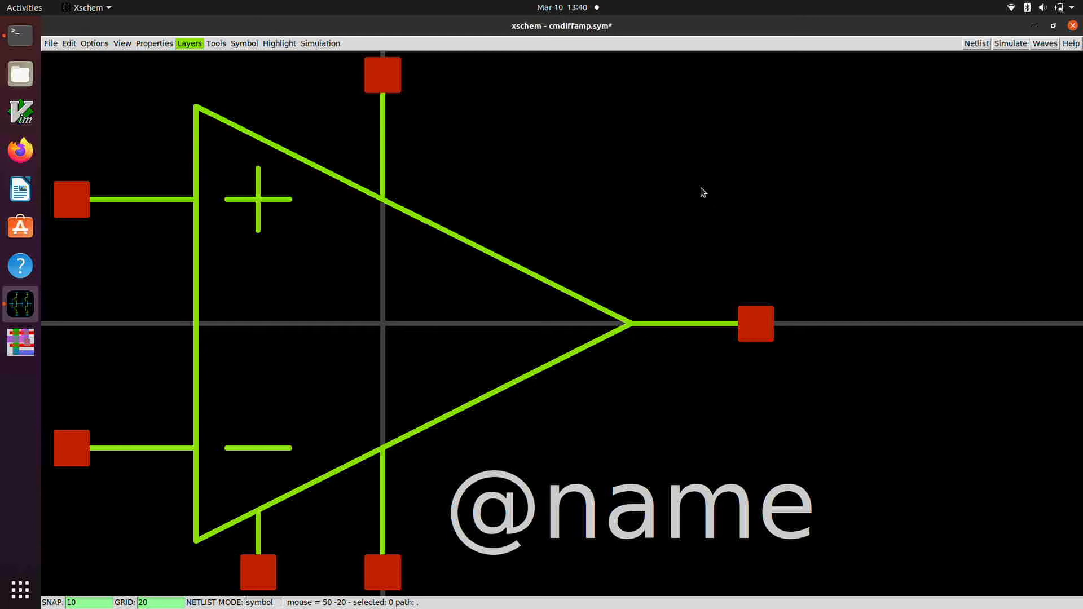
{"action": "key", "text": "ctrl+s"}
{"action": "left_click", "coordinate": [685, 211]}
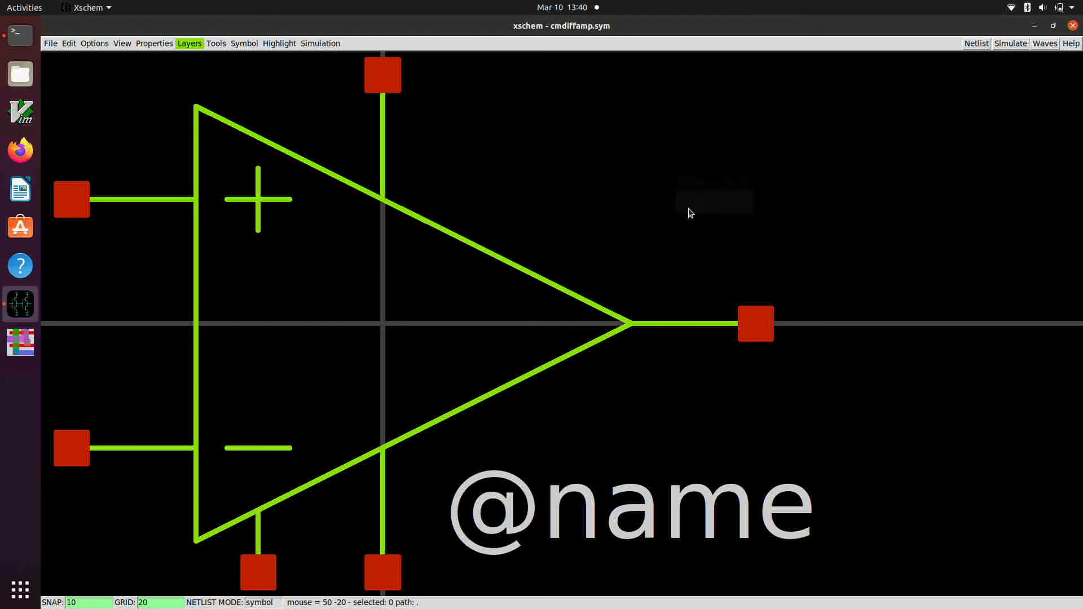
Reopen the cmdiffamp_vtc.sch schematic.
{"action": "left_click", "coordinate": [50, 43]}
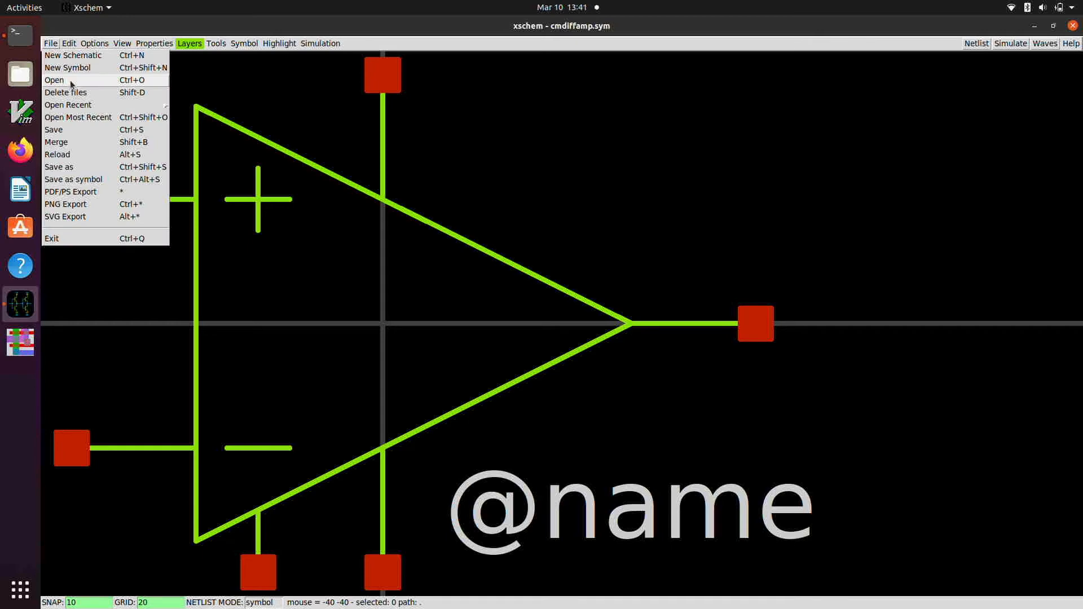
{"action": "left_click", "coordinate": [66, 82]}
{"action": "double_click", "coordinate": [212, 166]}
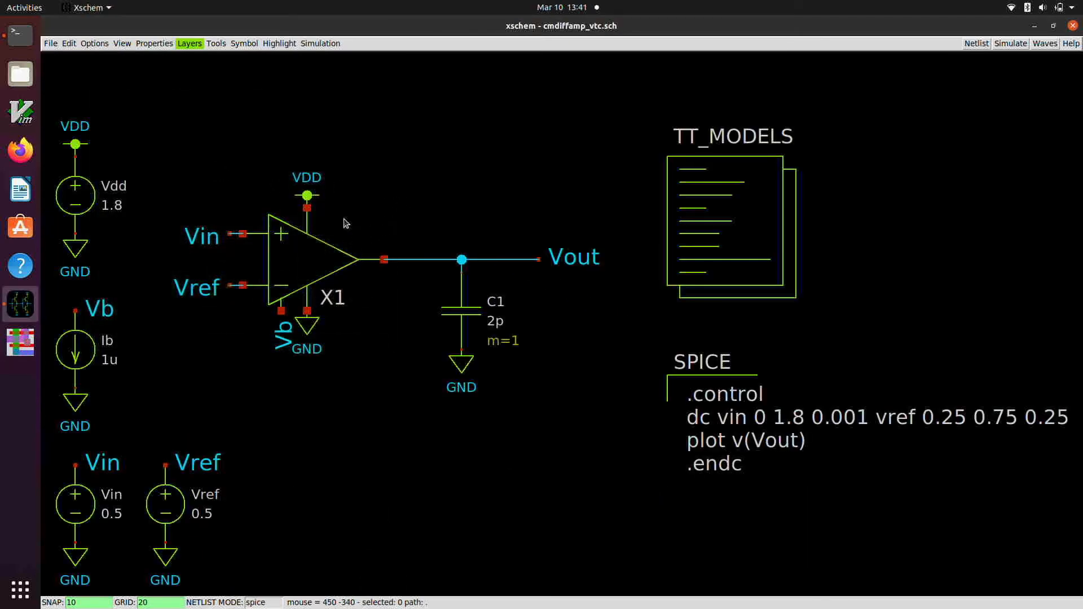
Regenerate the cmdiffamp_vtc netlist, check it in a maximized GVim window for the cmdiffamp subcircuit definition, and close it.
{"action": "left_click", "coordinate": [972, 45]}
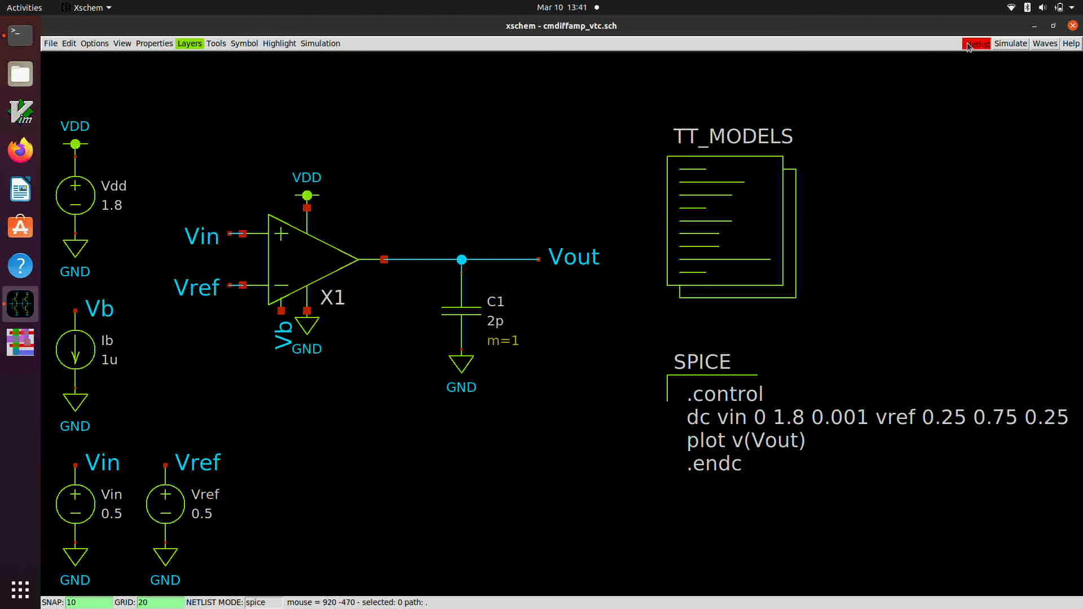
{"action": "left_click", "coordinate": [326, 43]}
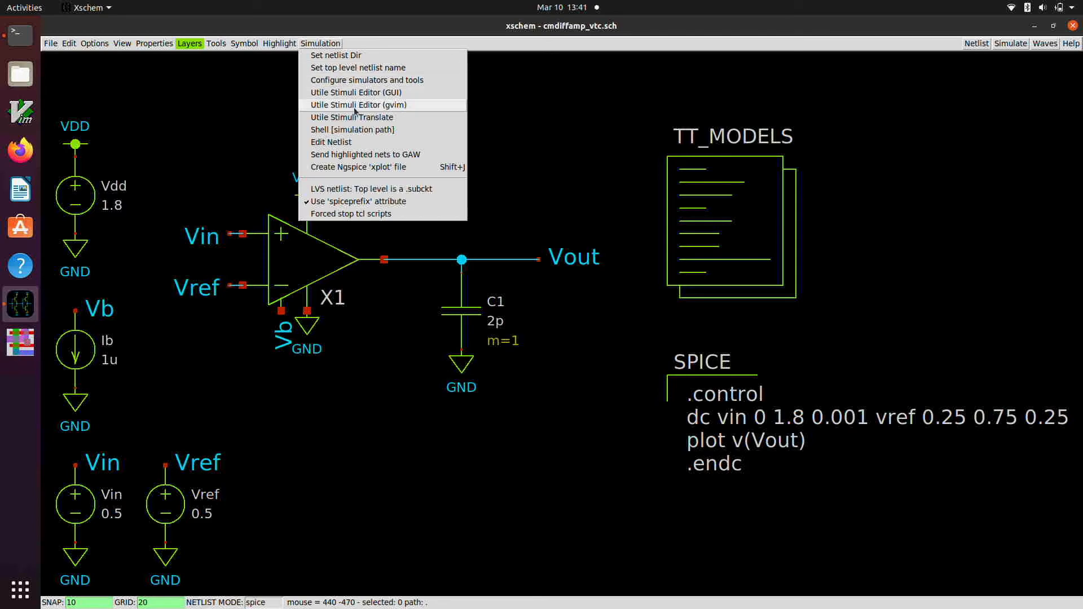
{"action": "left_click", "coordinate": [354, 145]}
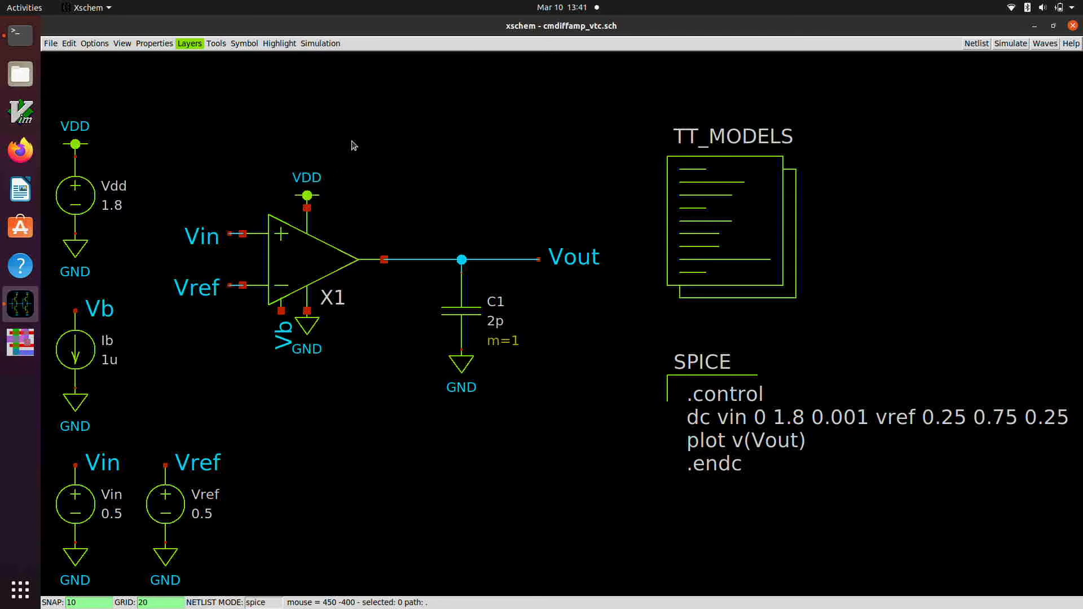
{"action": "left_click_drag", "start_coordinate": [357, 46], "coordinate": [366, 2]}
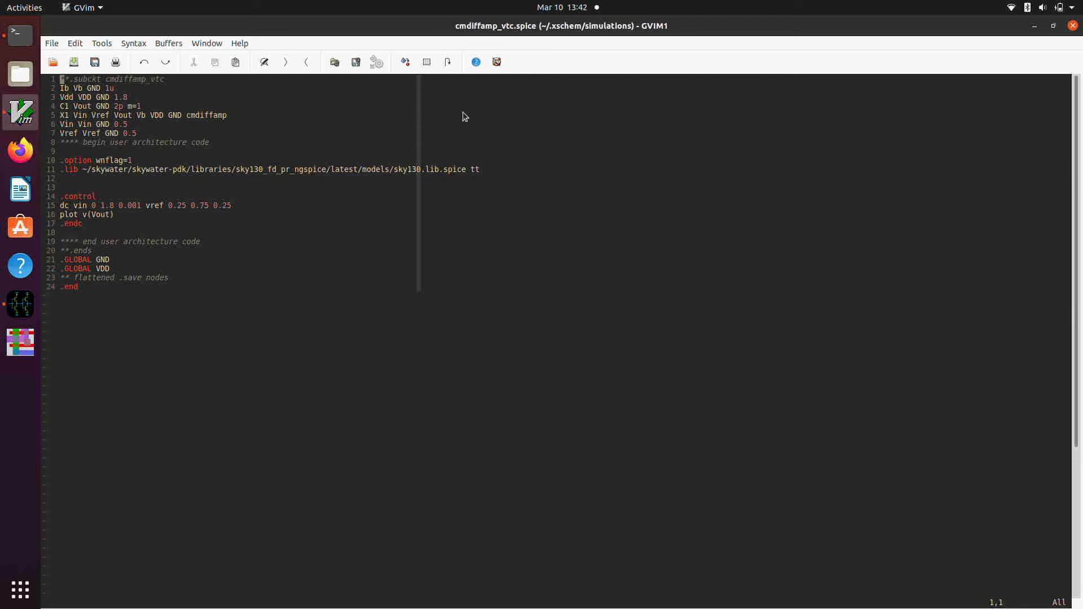
{"action": "left_click", "coordinate": [1073, 25]}
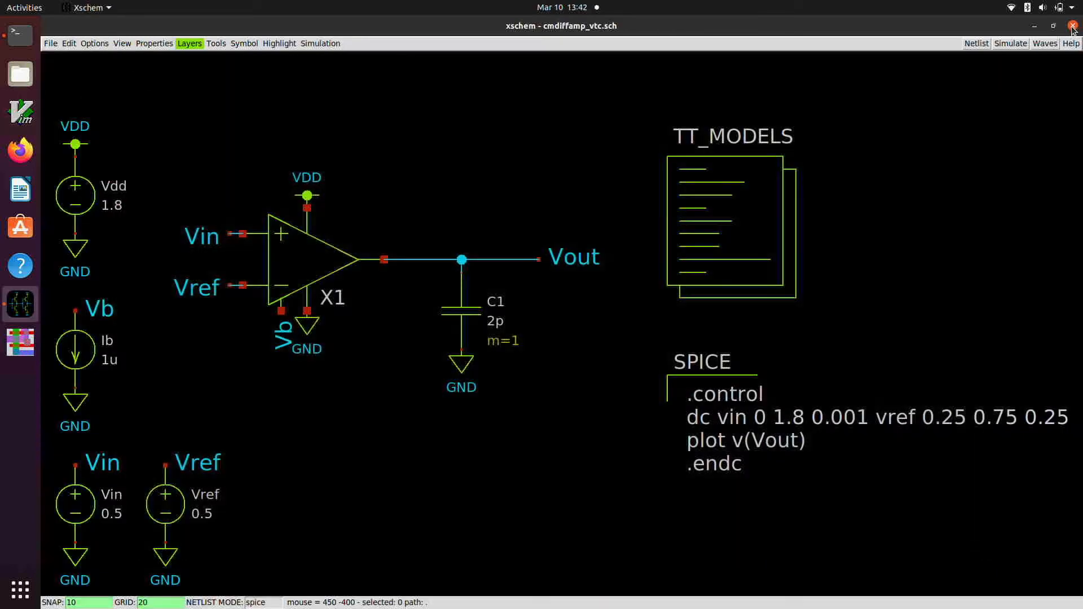
Add the line .include ~/Documents/cmdiffamp/cmdiffamp.spice before .control in the SPICE code block and fit the schematic to the window.
{"action": "double_click", "coordinate": [718, 433]}
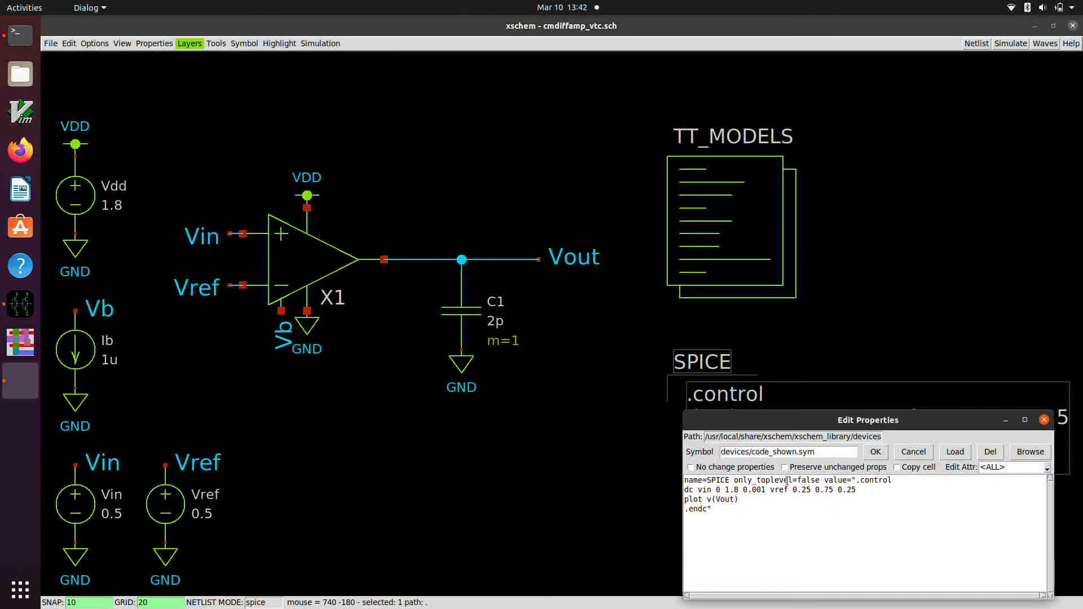
{"action": "left_click", "coordinate": [856, 481]}
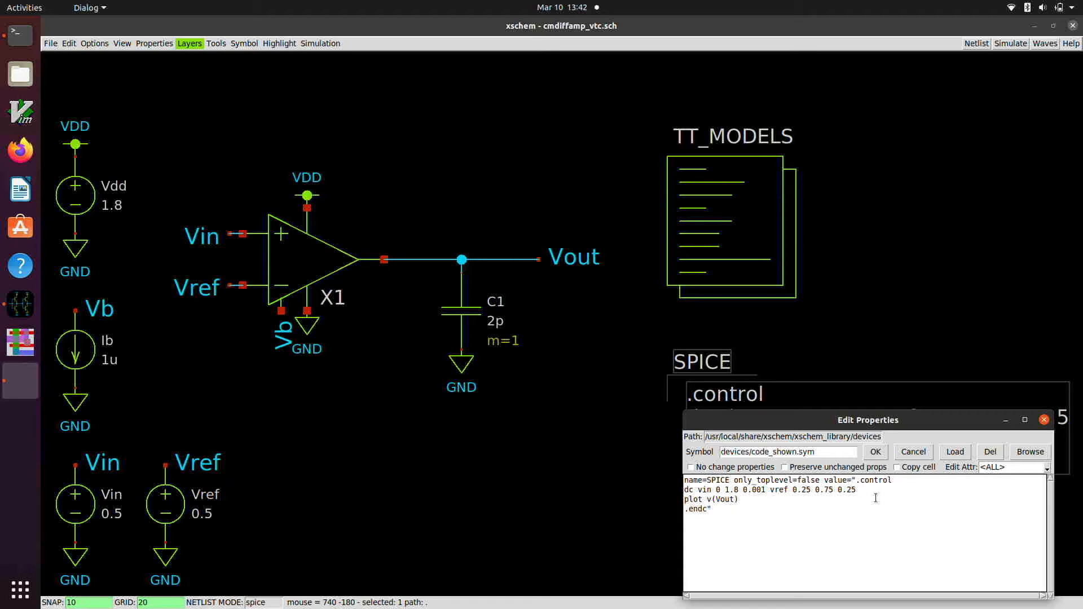
{"action": "key", "text": "Return"}
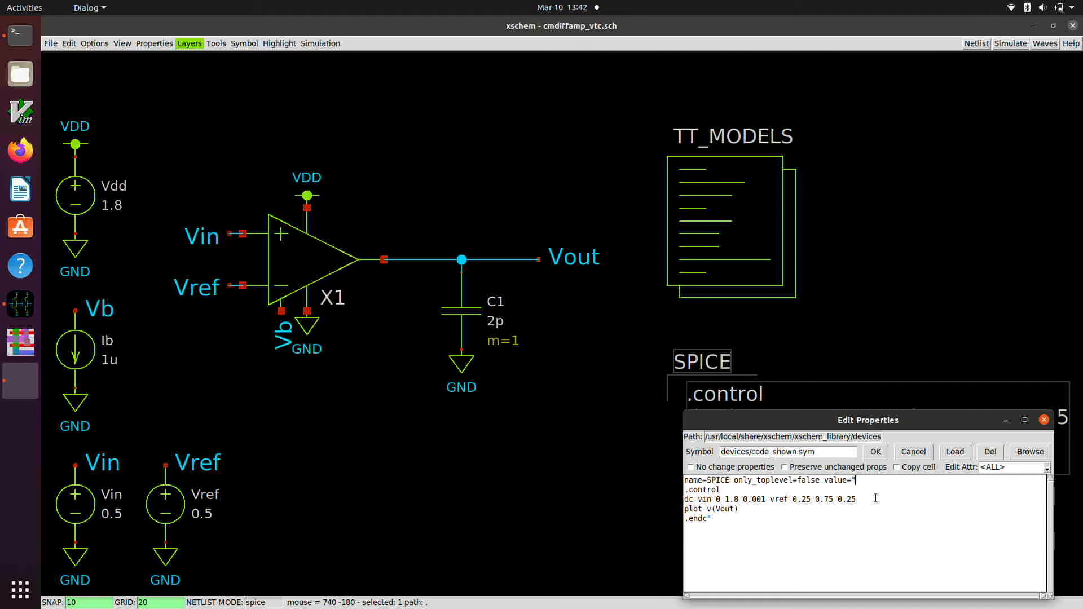
{"action": "type", "text": ".include"}
{"action": "type", "text": "~"}
{"action": "type", "text": "Documen"}
{"action": "key", "text": "BackSpace"}
{"action": "key", "text": "BackSpace"}
{"action": "key", "text": "BackSpace"}
{"action": "key", "text": "BackSpace"}
{"action": "key", "text": "BackSpace"}
{"action": "key", "text": "BackSpace"}
{"action": "key", "text": "BackSpace"}
{"action": "type", "text": "/Documents"}
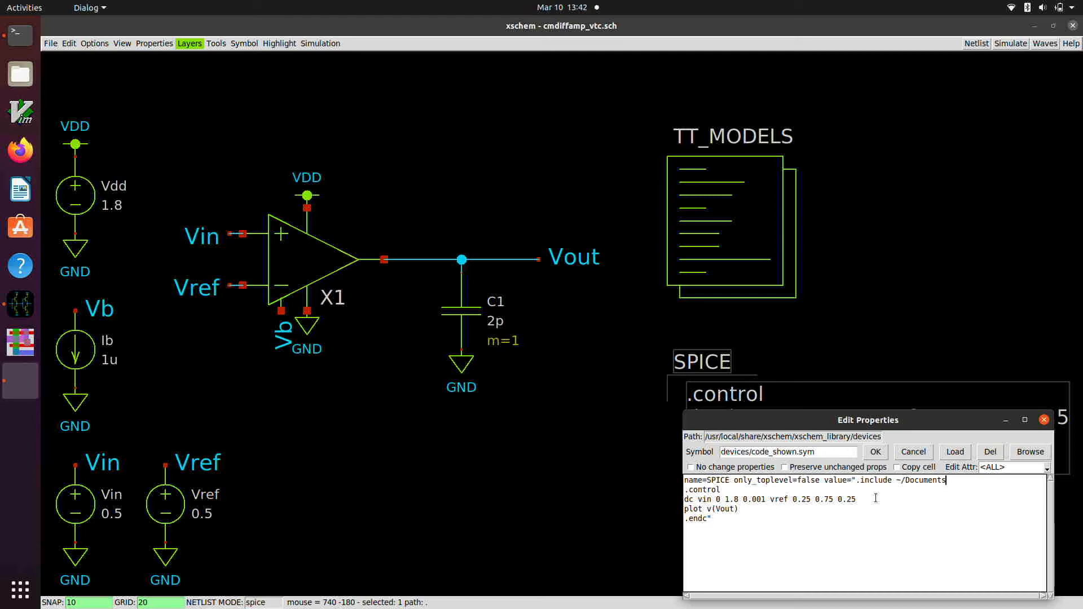
{"action": "type", "text": "/cmdiffamp/cmdiffamp.spice"}
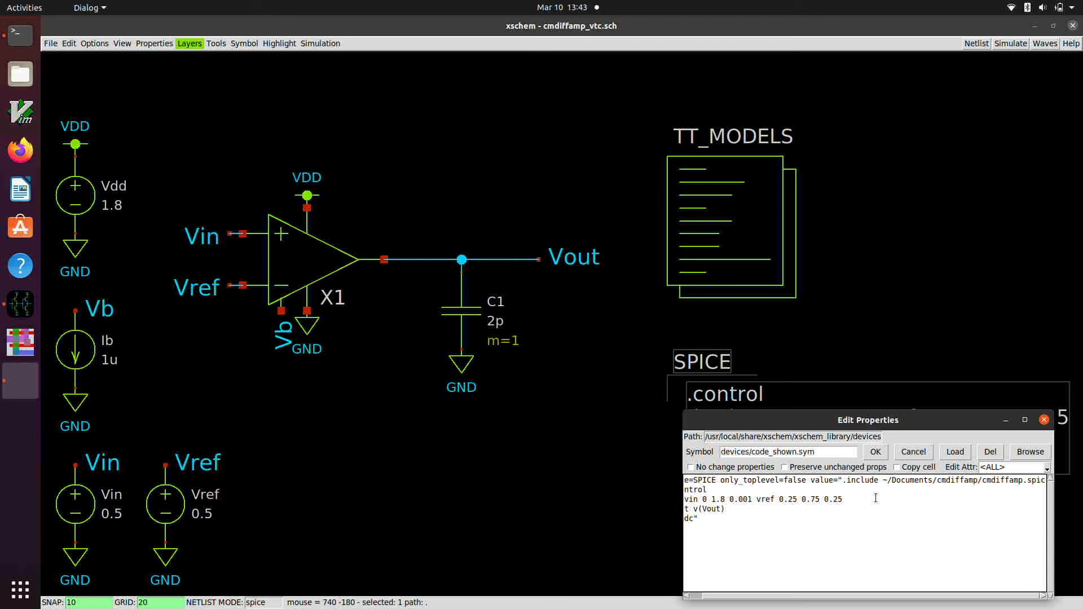
{"action": "left_click", "coordinate": [876, 452]}
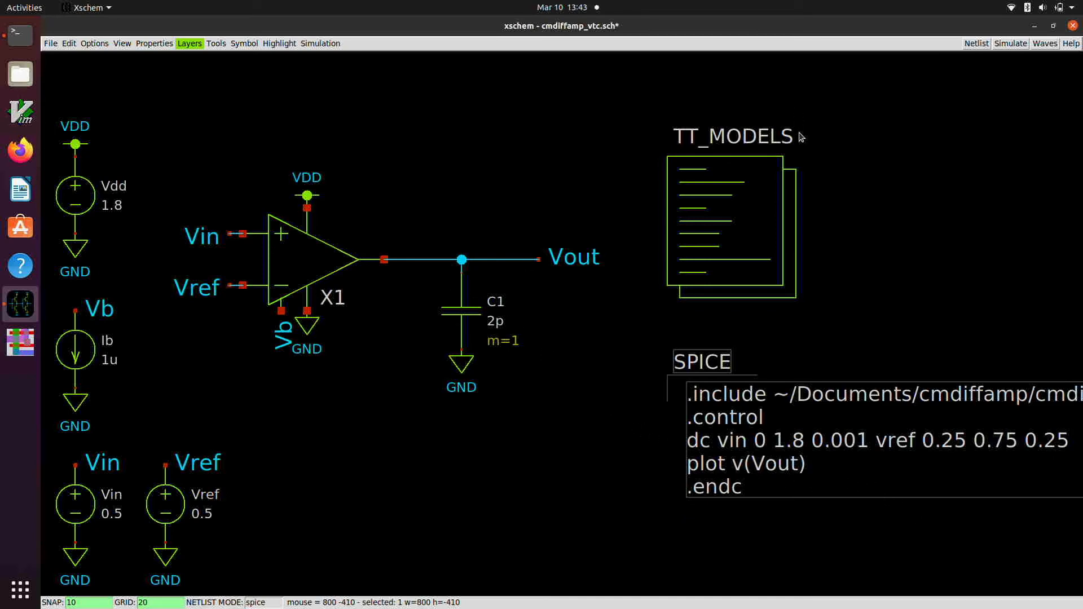
{"action": "key", "text": "f"}
Generate the netlist with the added .include line, check it in GVim, and close the file.
{"action": "left_click", "coordinate": [975, 45]}
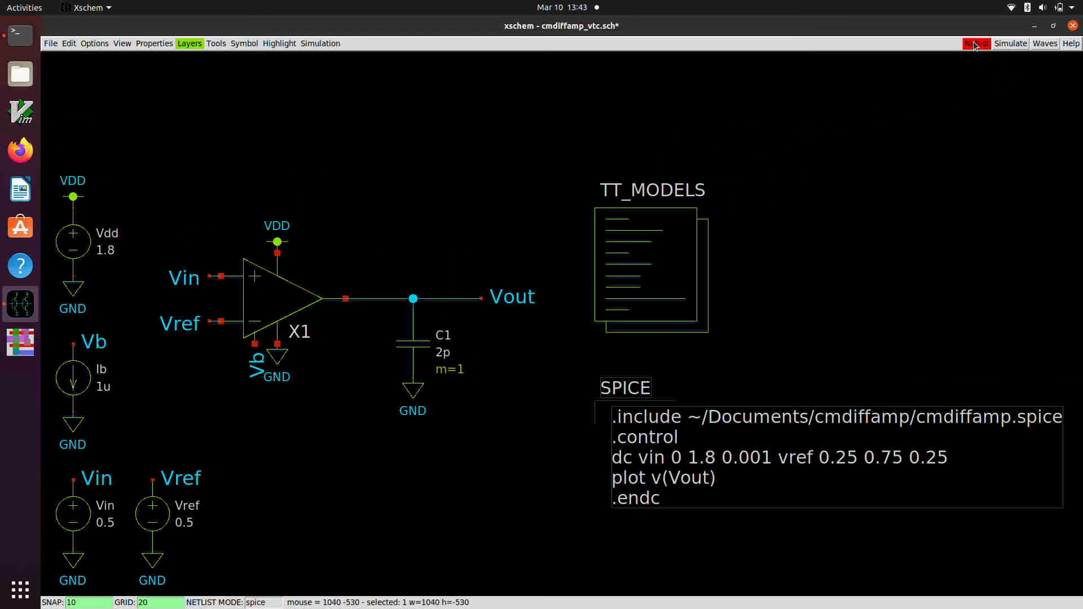
{"action": "left_click", "coordinate": [311, 44]}
{"action": "left_click", "coordinate": [356, 153]}
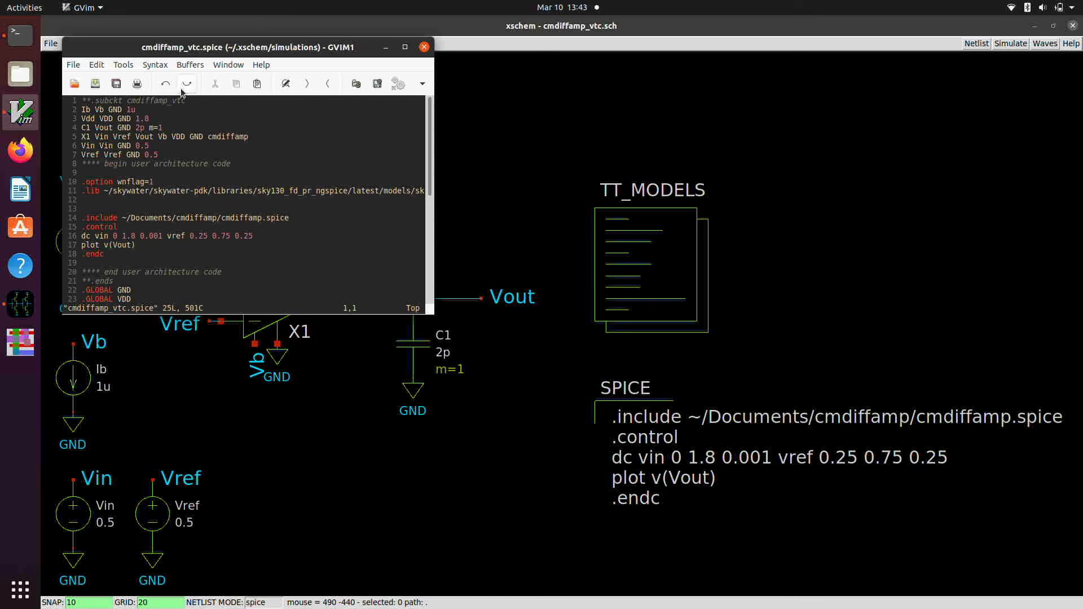
{"action": "left_click", "coordinate": [424, 47]}
Simulate the schematic, move the v(vout) plot clear of the ngspice console, and list the simulation vectors with the display command.
{"action": "left_click", "coordinate": [998, 46]}
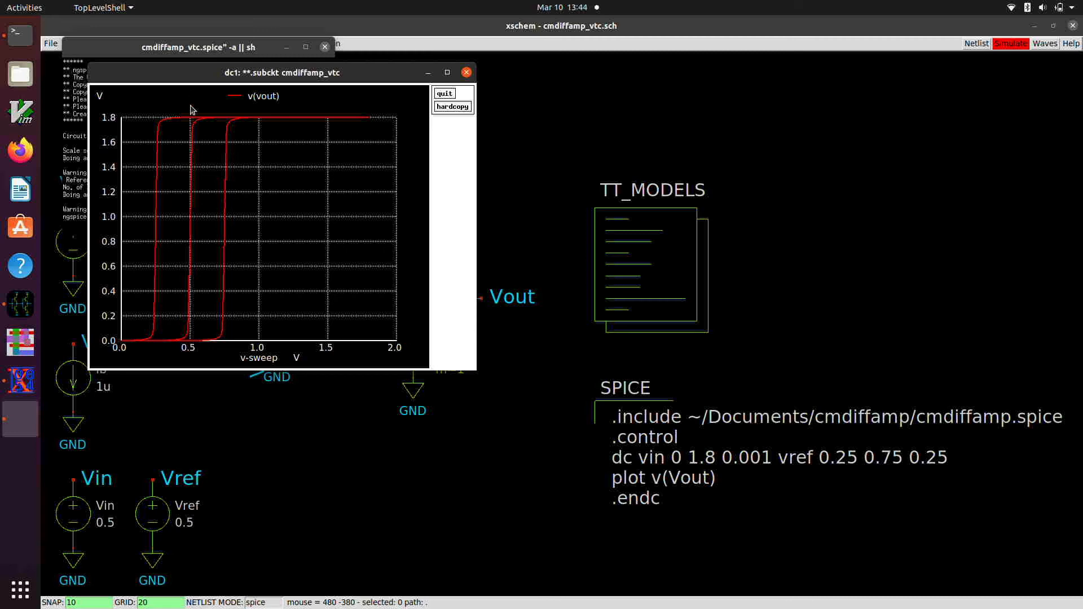
{"action": "left_click_drag", "start_coordinate": [186, 67], "coordinate": [482, 64]}
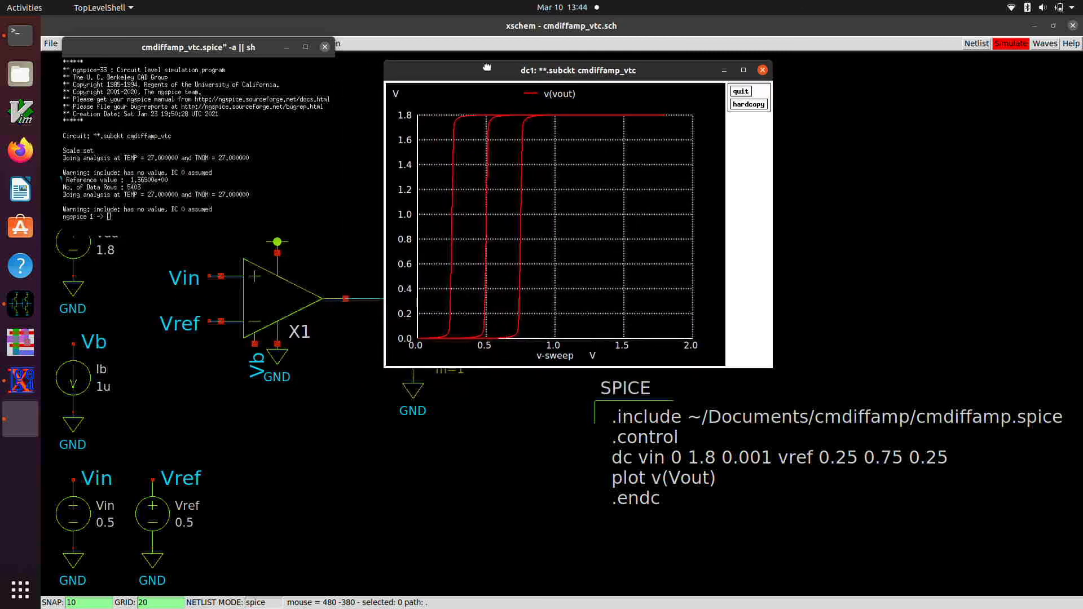
{"action": "left_click", "coordinate": [280, 141]}
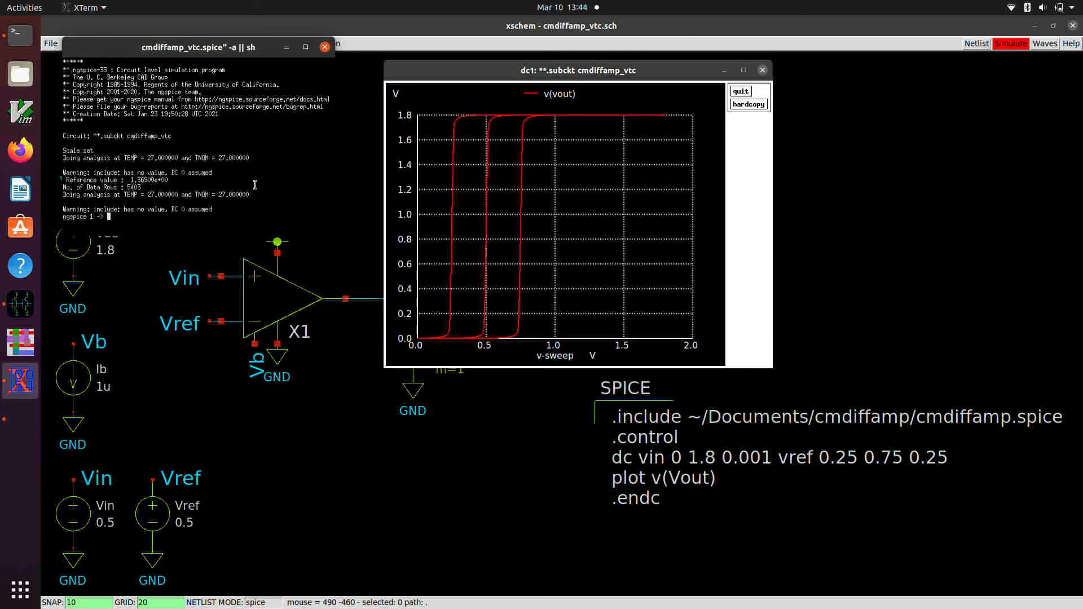
{"action": "type", "text": "display"}
{"action": "key", "text": "Return"}
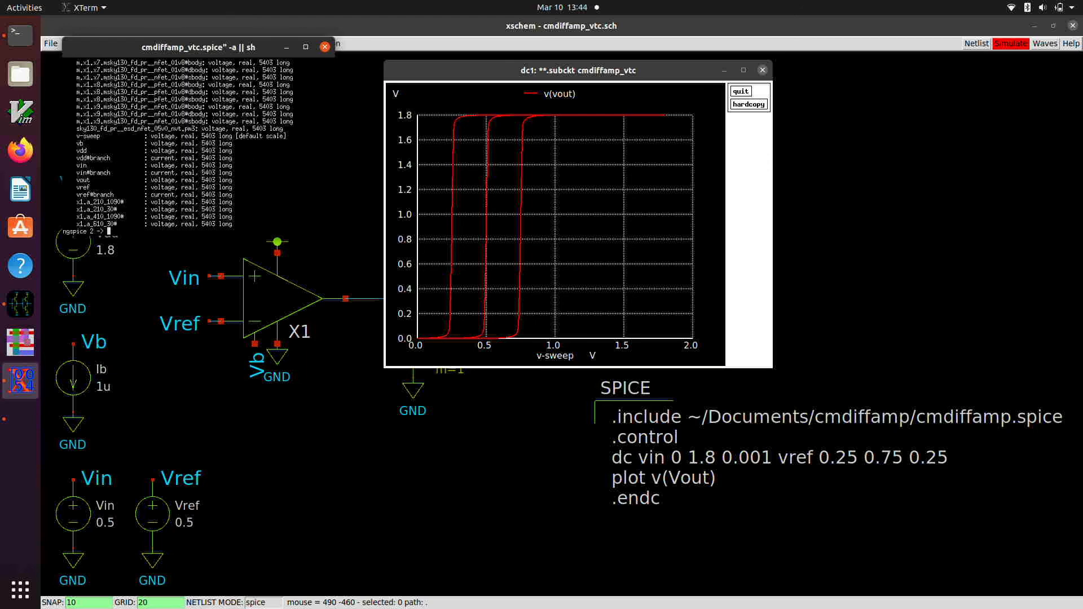
Examine the ngspice vector list for the extracted transistors and internal nodes of X1, through to its end.
{"action": "scroll", "coordinate": [142, 139], "scroll_direction": "up", "scroll_amount": 2}
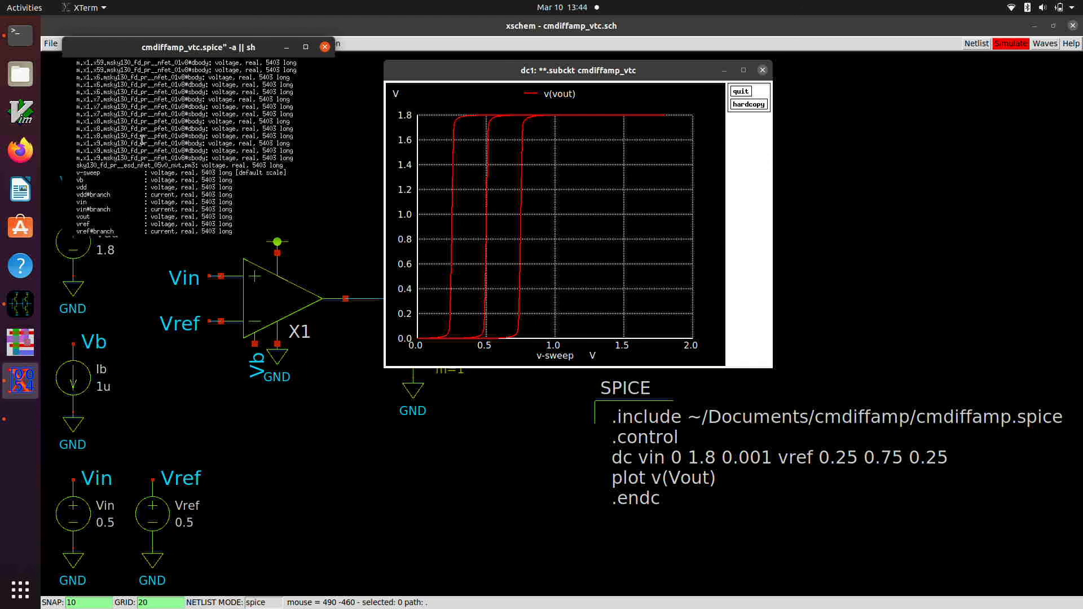
{"action": "scroll", "coordinate": [141, 139], "scroll_direction": "up", "scroll_amount": 15}
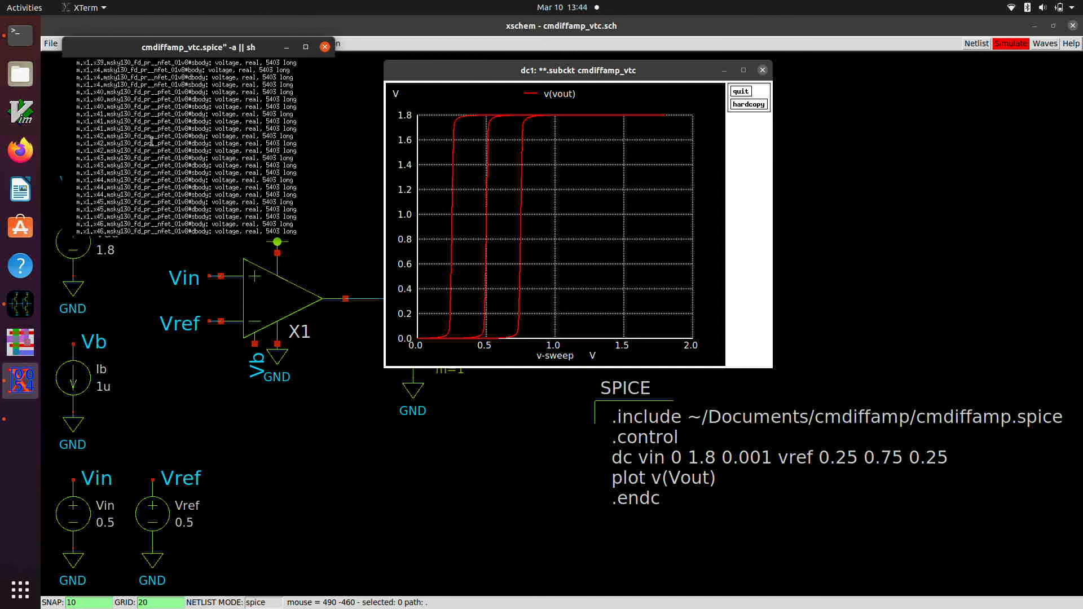
{"action": "scroll", "coordinate": [171, 125], "scroll_direction": "up", "scroll_amount": 15}
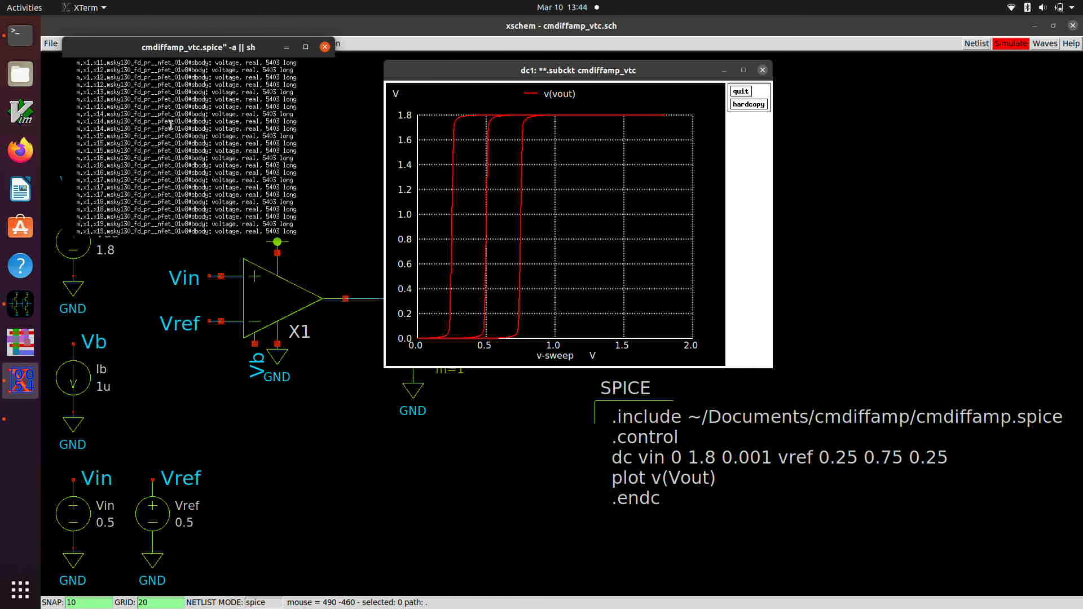
{"action": "scroll", "coordinate": [171, 124], "scroll_direction": "up", "scroll_amount": 10}
{"action": "scroll", "coordinate": [171, 125], "scroll_direction": "down", "scroll_amount": 6}
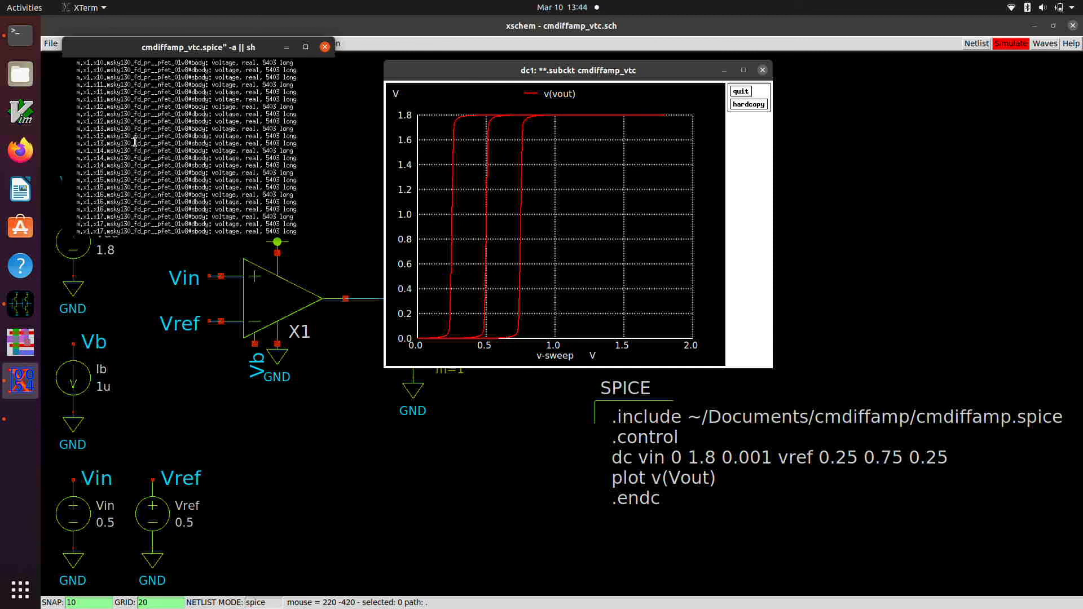
{"action": "scroll", "coordinate": [135, 143], "scroll_direction": "up", "scroll_amount": 6}
{"action": "scroll", "coordinate": [141, 152], "scroll_direction": "down", "scroll_amount": 8}
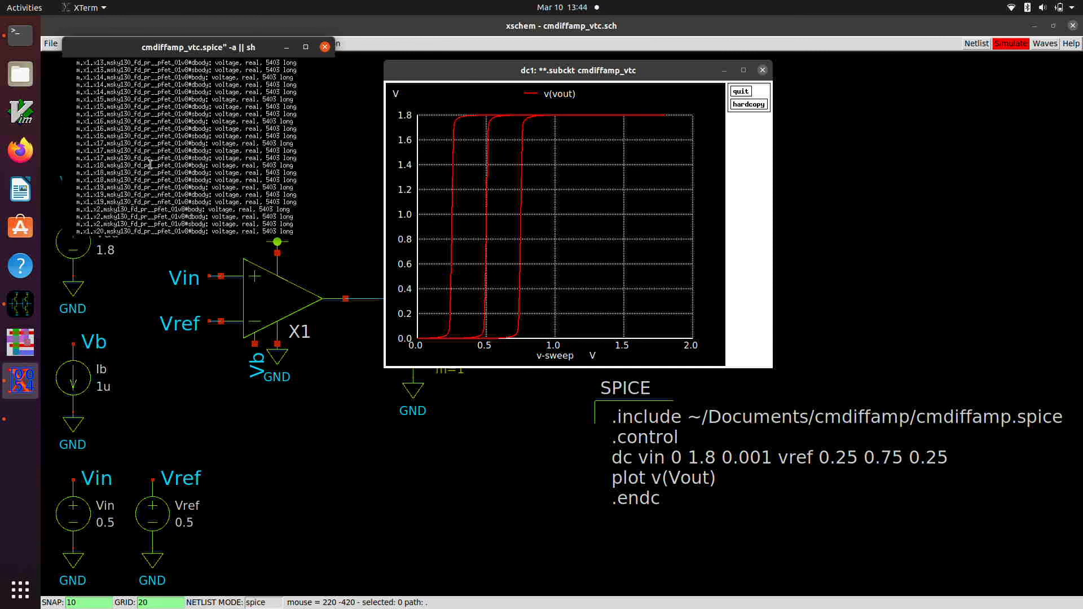
{"action": "scroll", "coordinate": [151, 158], "scroll_direction": "down", "scroll_amount": 9}
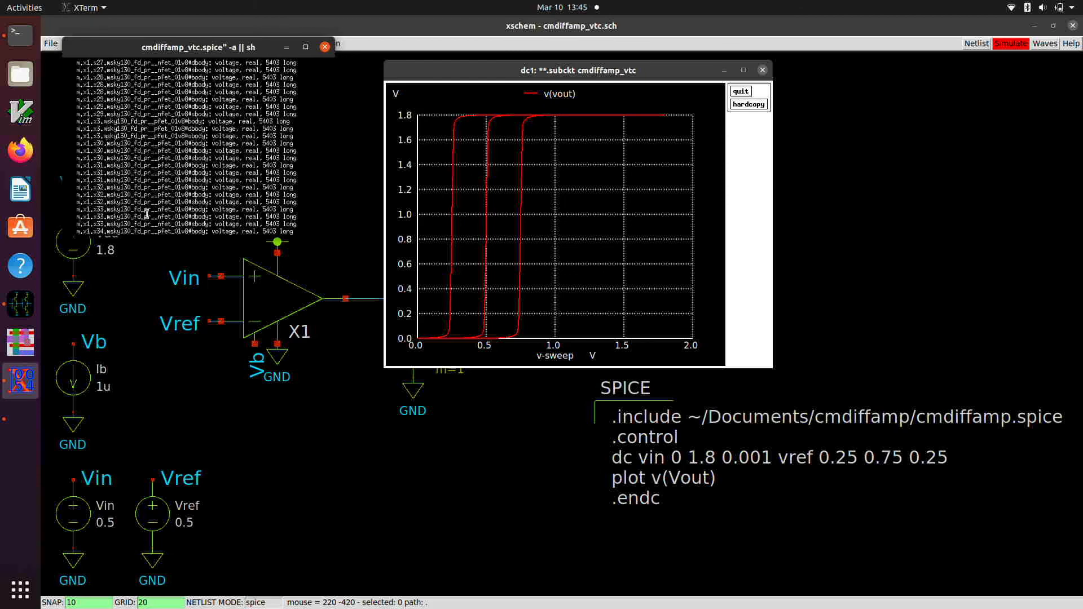
{"action": "scroll", "coordinate": [147, 214], "scroll_direction": "down", "scroll_amount": 9}
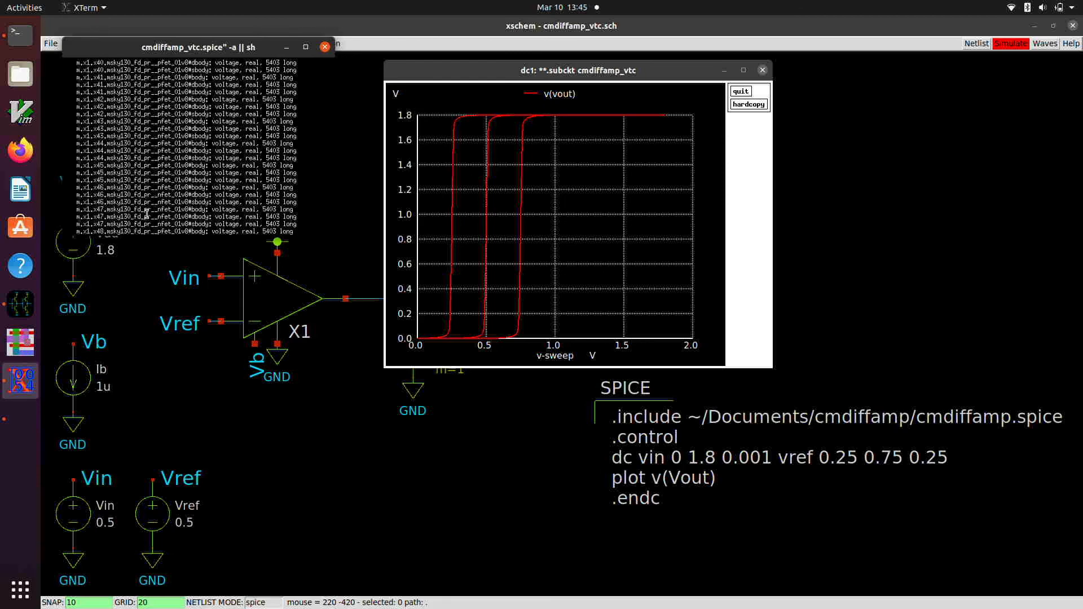
{"action": "scroll", "coordinate": [147, 214], "scroll_direction": "down", "scroll_amount": 12}
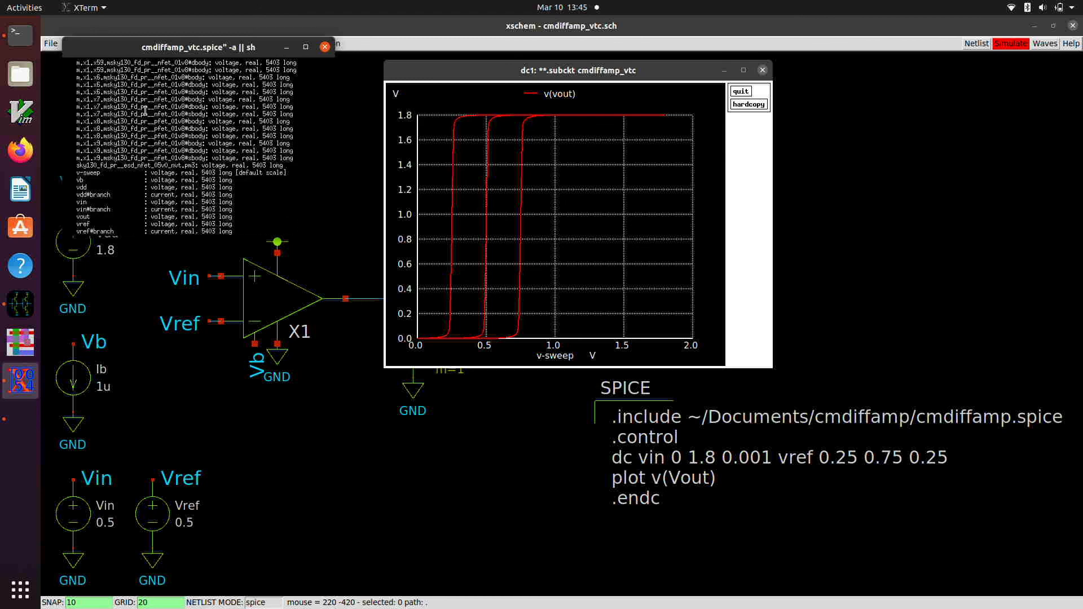
{"action": "scroll", "coordinate": [146, 110], "scroll_direction": "down", "scroll_amount": 1}
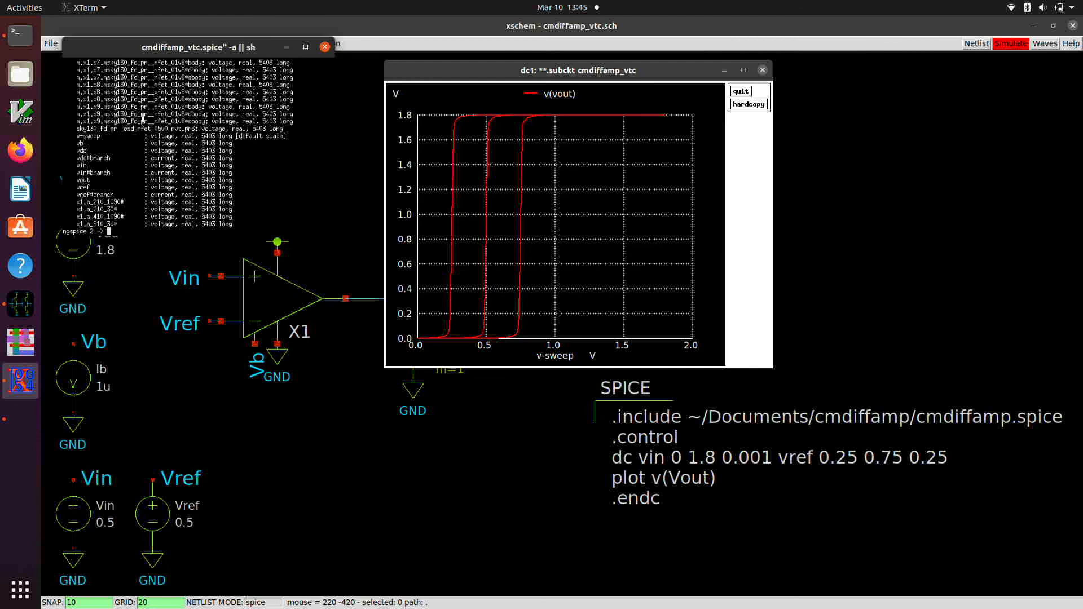